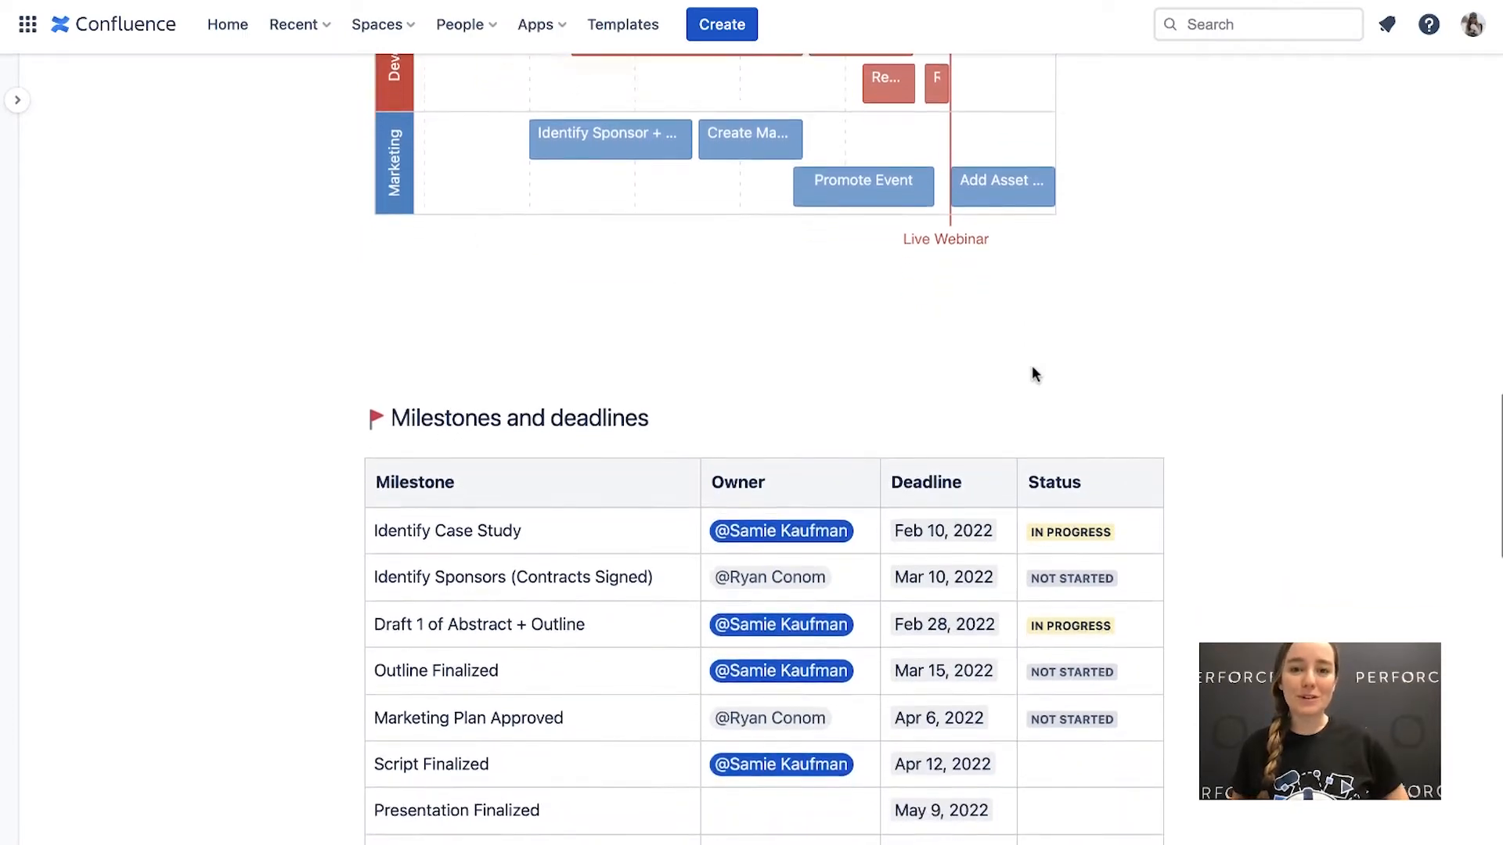
Step: Review the webinar project plan page, covering the milestones, reference materials, meeting notes, brainstorm diagram, timeline, scope and overview table
{"action": "scroll", "coordinate": [1032, 367], "scroll_direction": "down", "scroll_amount": 6}
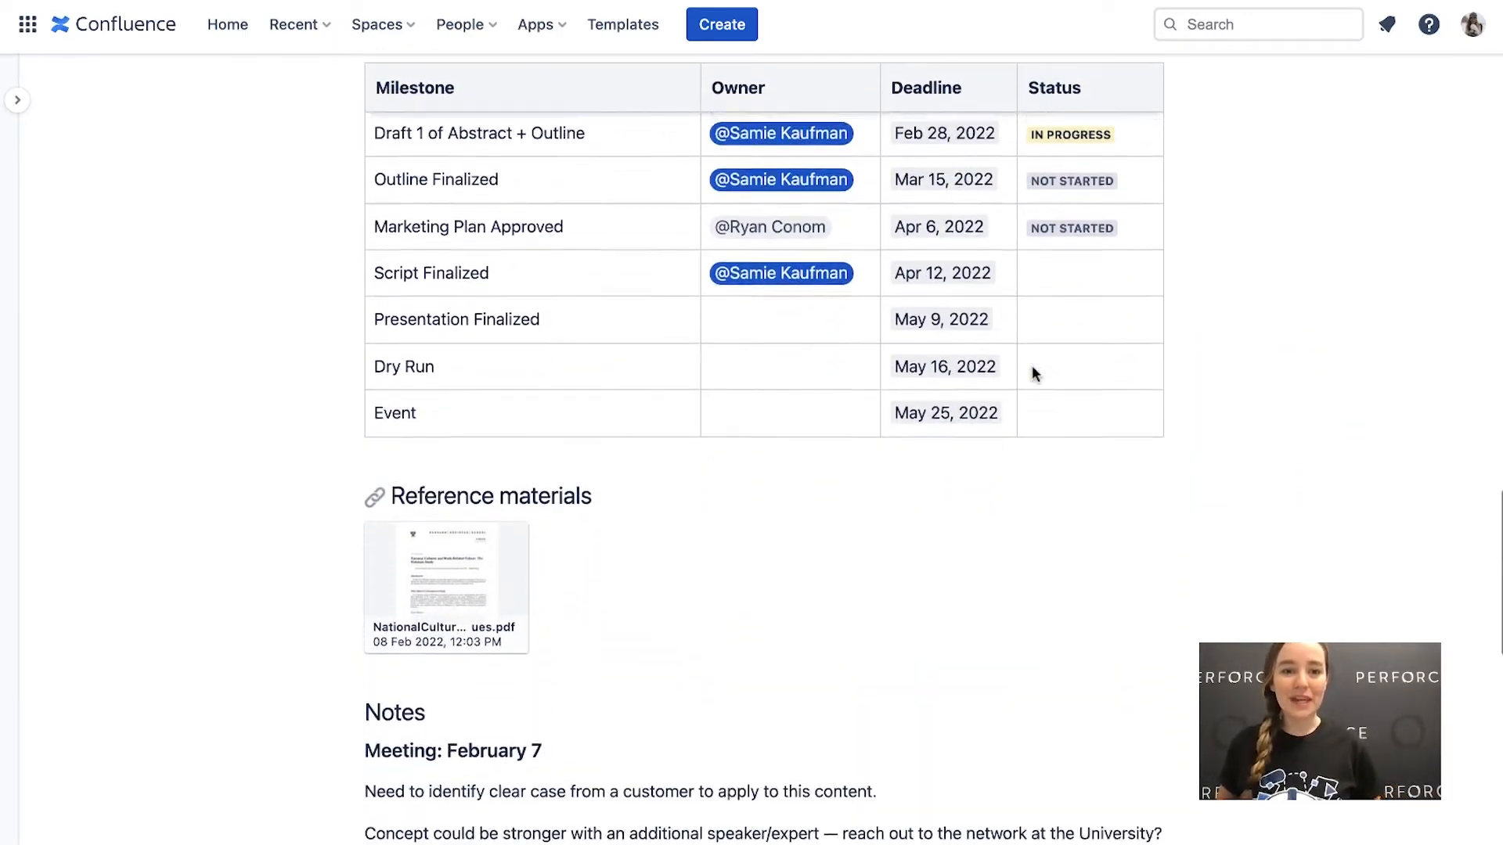
{"action": "scroll", "coordinate": [1033, 372], "scroll_direction": "down", "scroll_amount": 6}
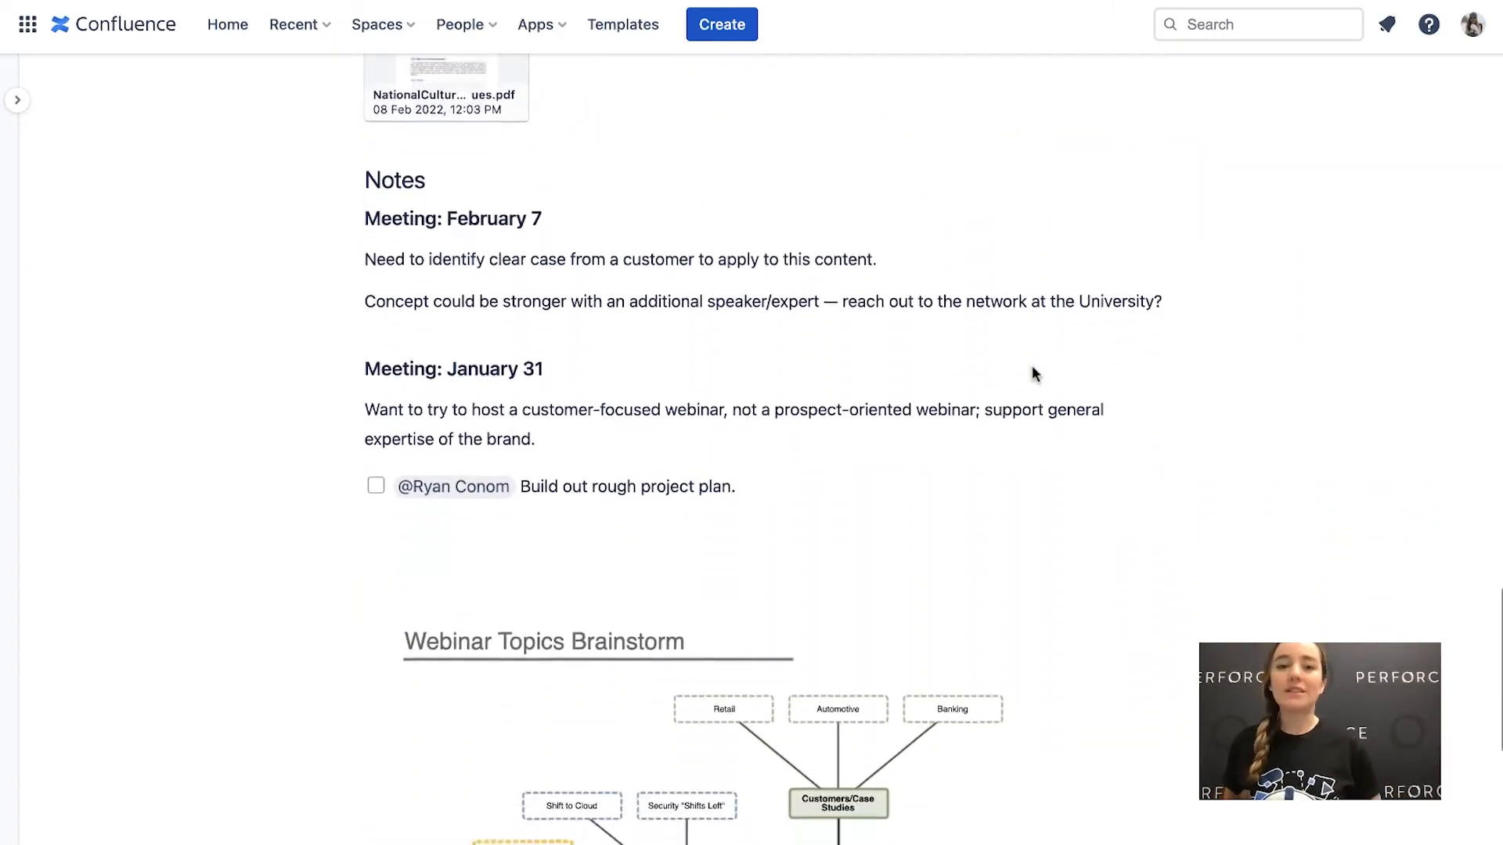
{"action": "scroll", "coordinate": [1033, 373], "scroll_direction": "down", "scroll_amount": 1}
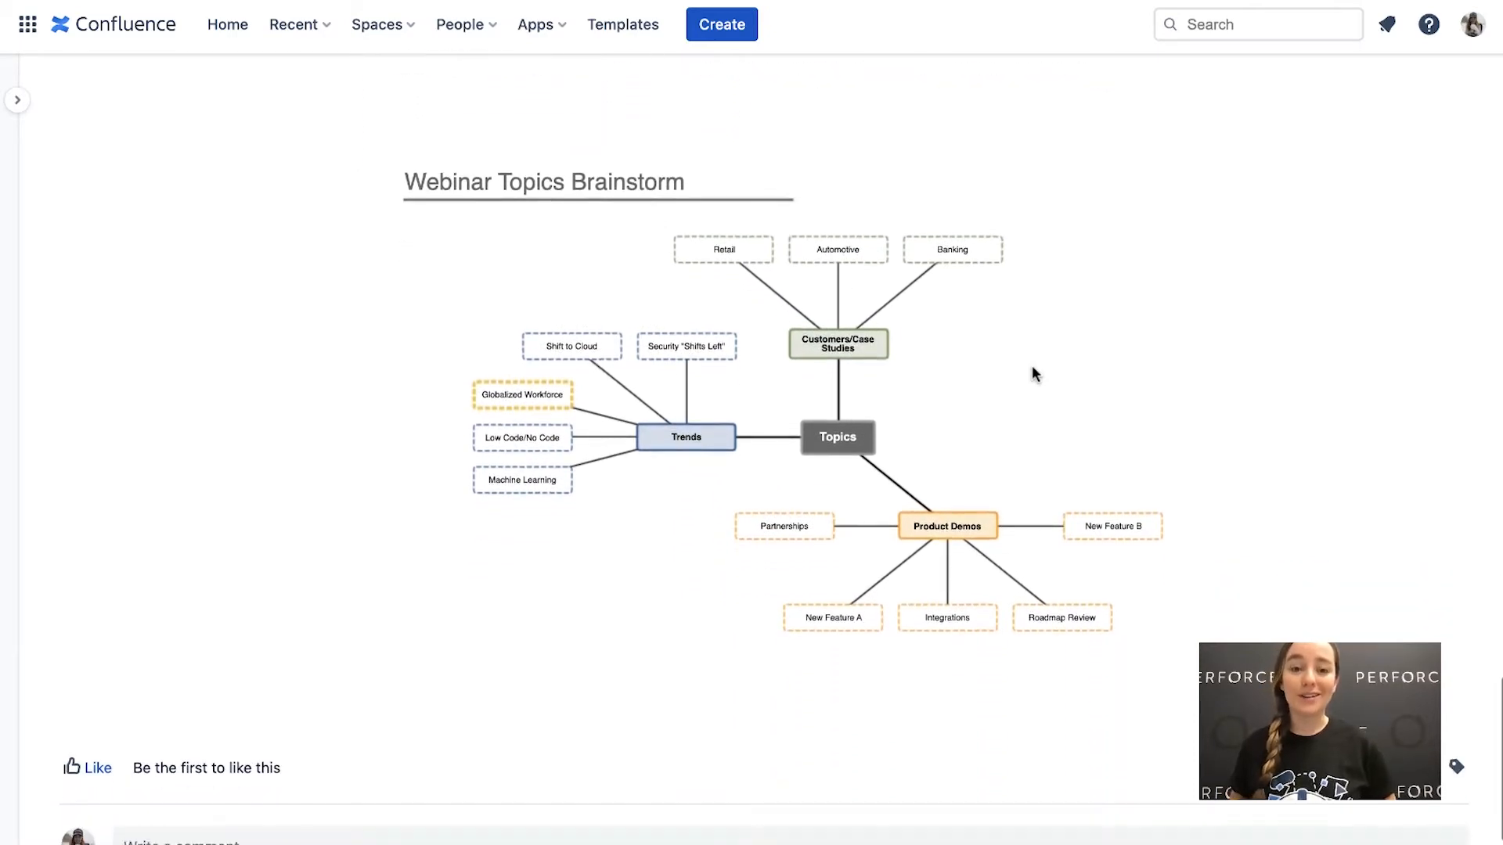
{"action": "scroll", "coordinate": [1032, 372], "scroll_direction": "up", "scroll_amount": 4}
{"action": "scroll", "coordinate": [1032, 372], "scroll_direction": "up", "scroll_amount": 8}
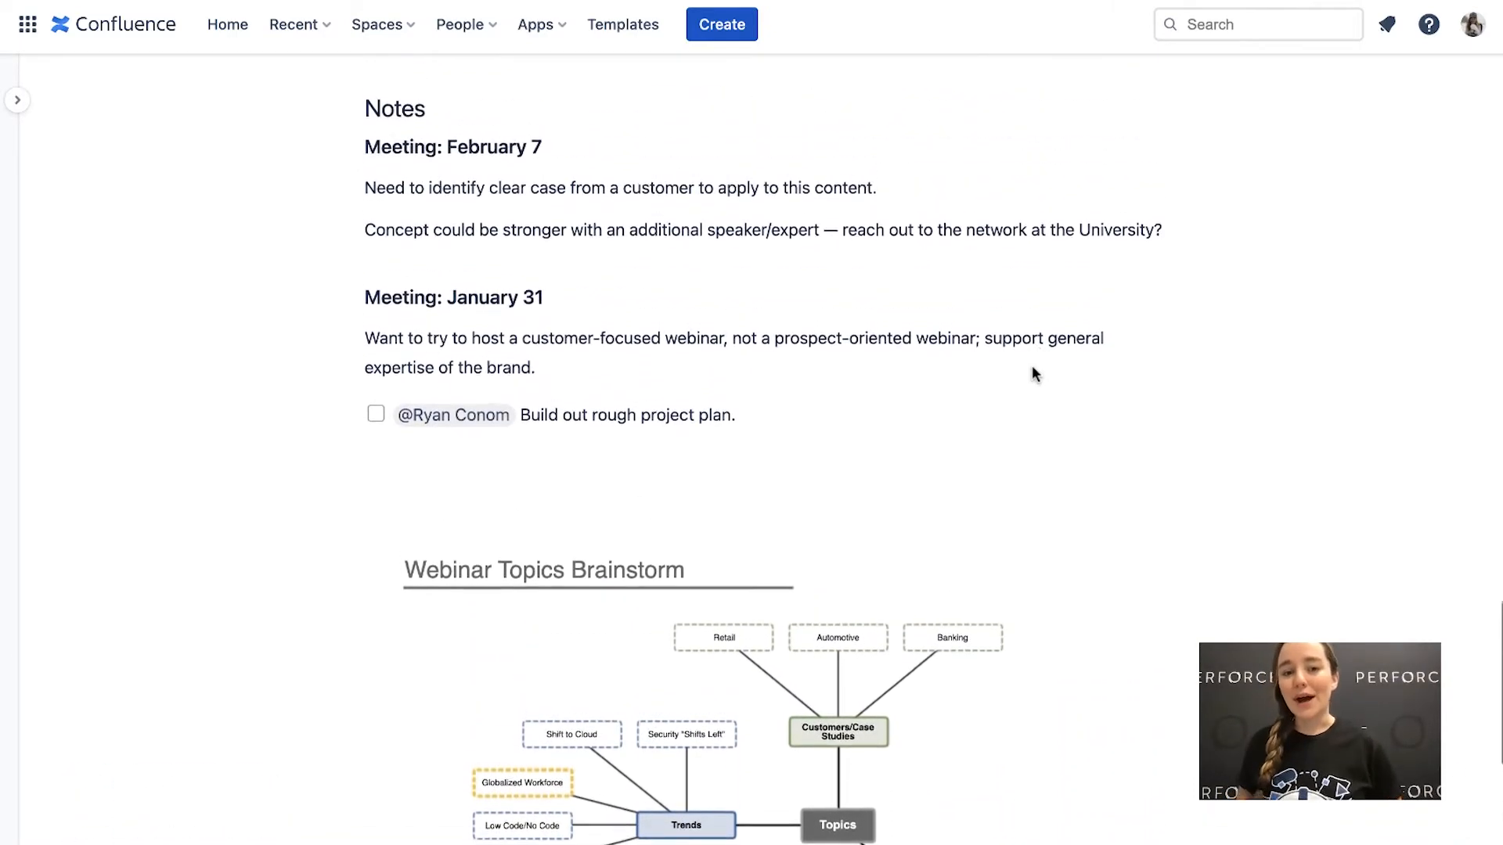
{"action": "scroll", "coordinate": [1031, 369], "scroll_direction": "up", "scroll_amount": 5}
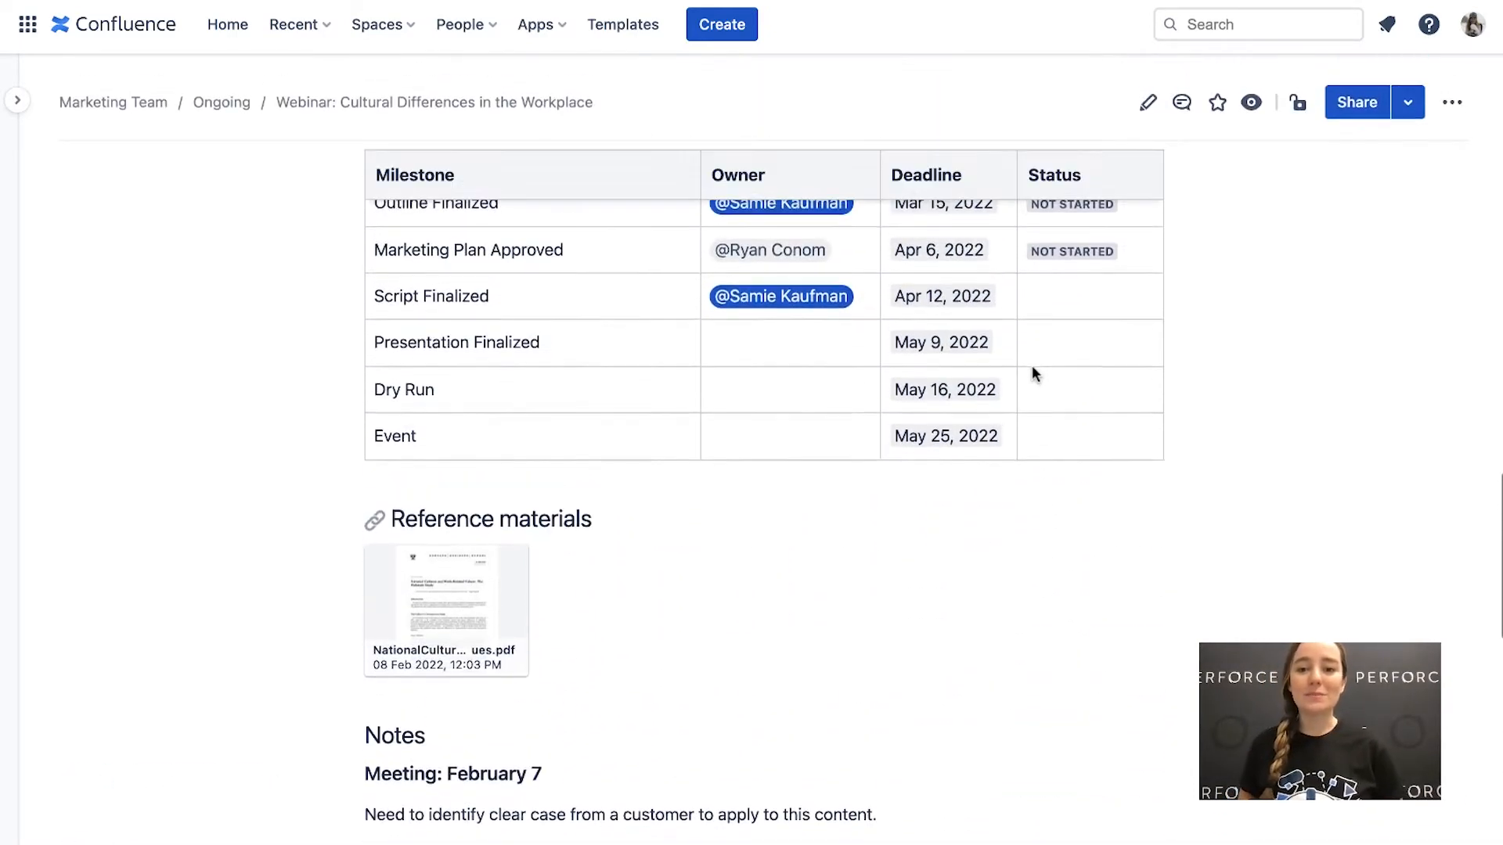
{"action": "scroll", "coordinate": [1032, 372], "scroll_direction": "up", "scroll_amount": 6}
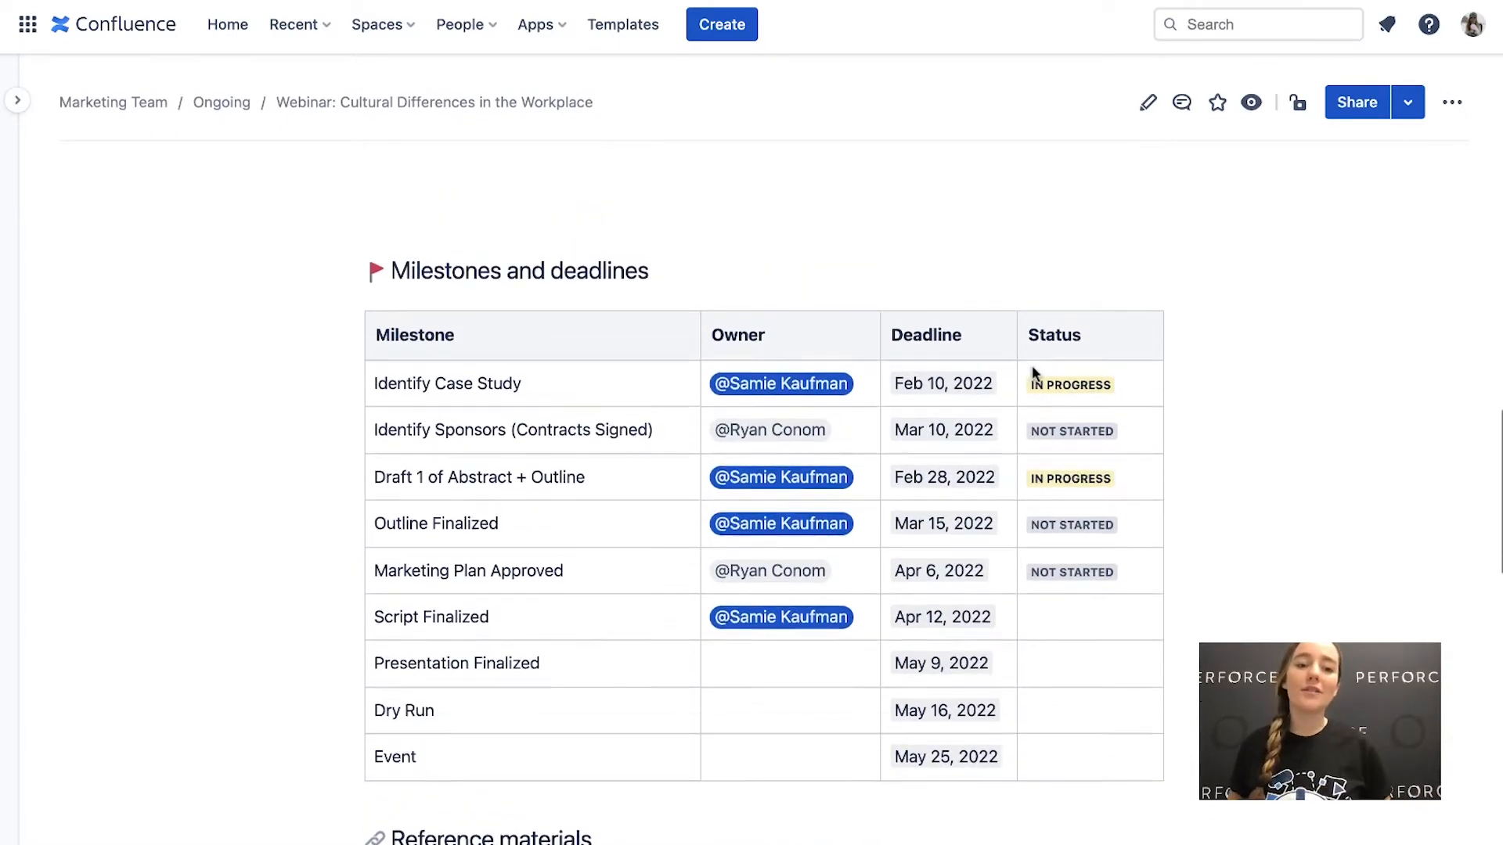
{"action": "scroll", "coordinate": [1032, 373], "scroll_direction": "up", "scroll_amount": 7}
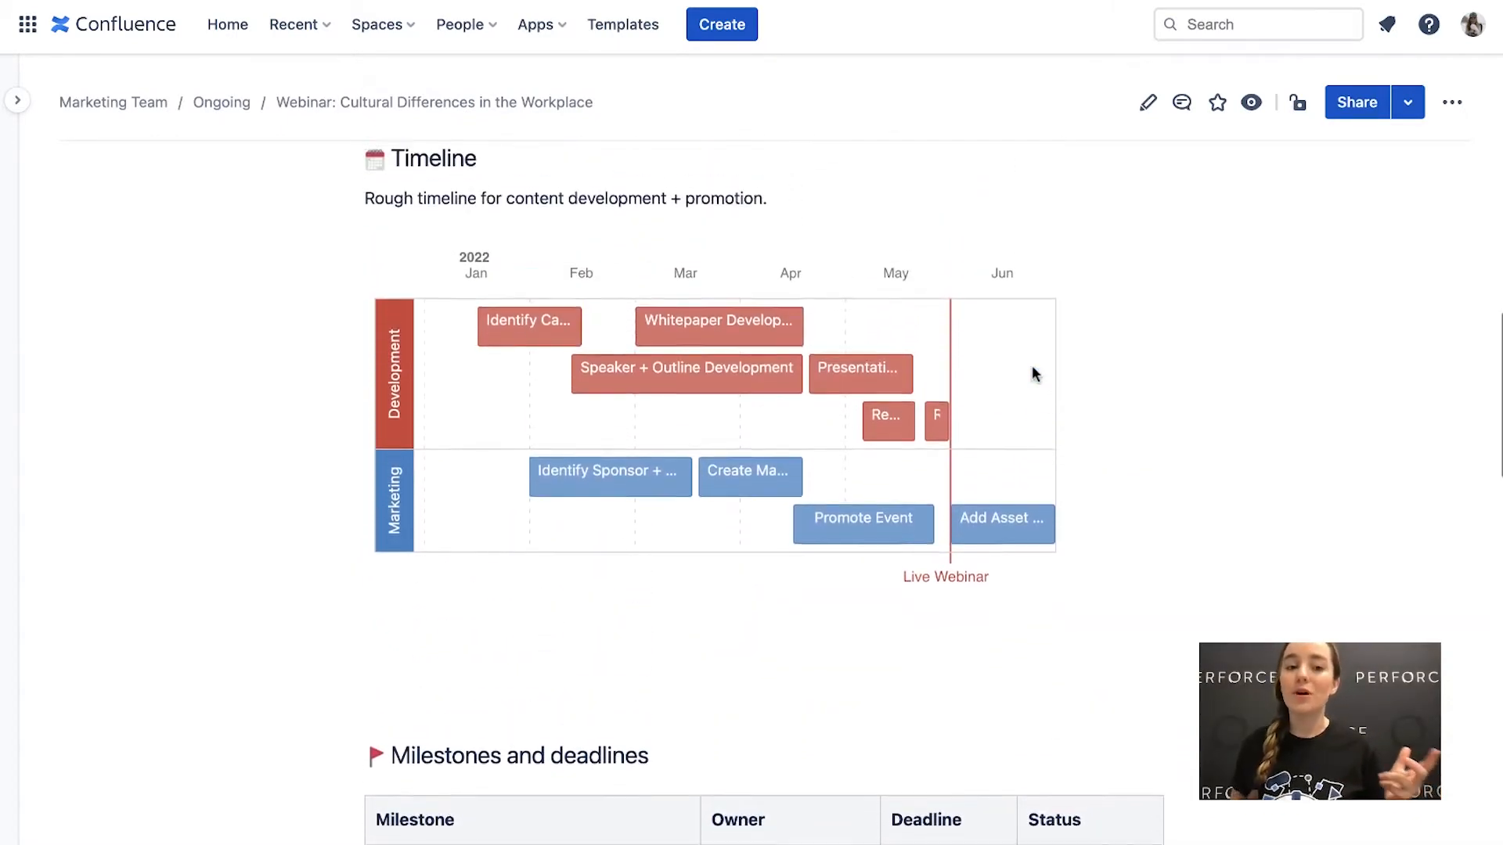
{"action": "scroll", "coordinate": [1032, 372], "scroll_direction": "up", "scroll_amount": 10}
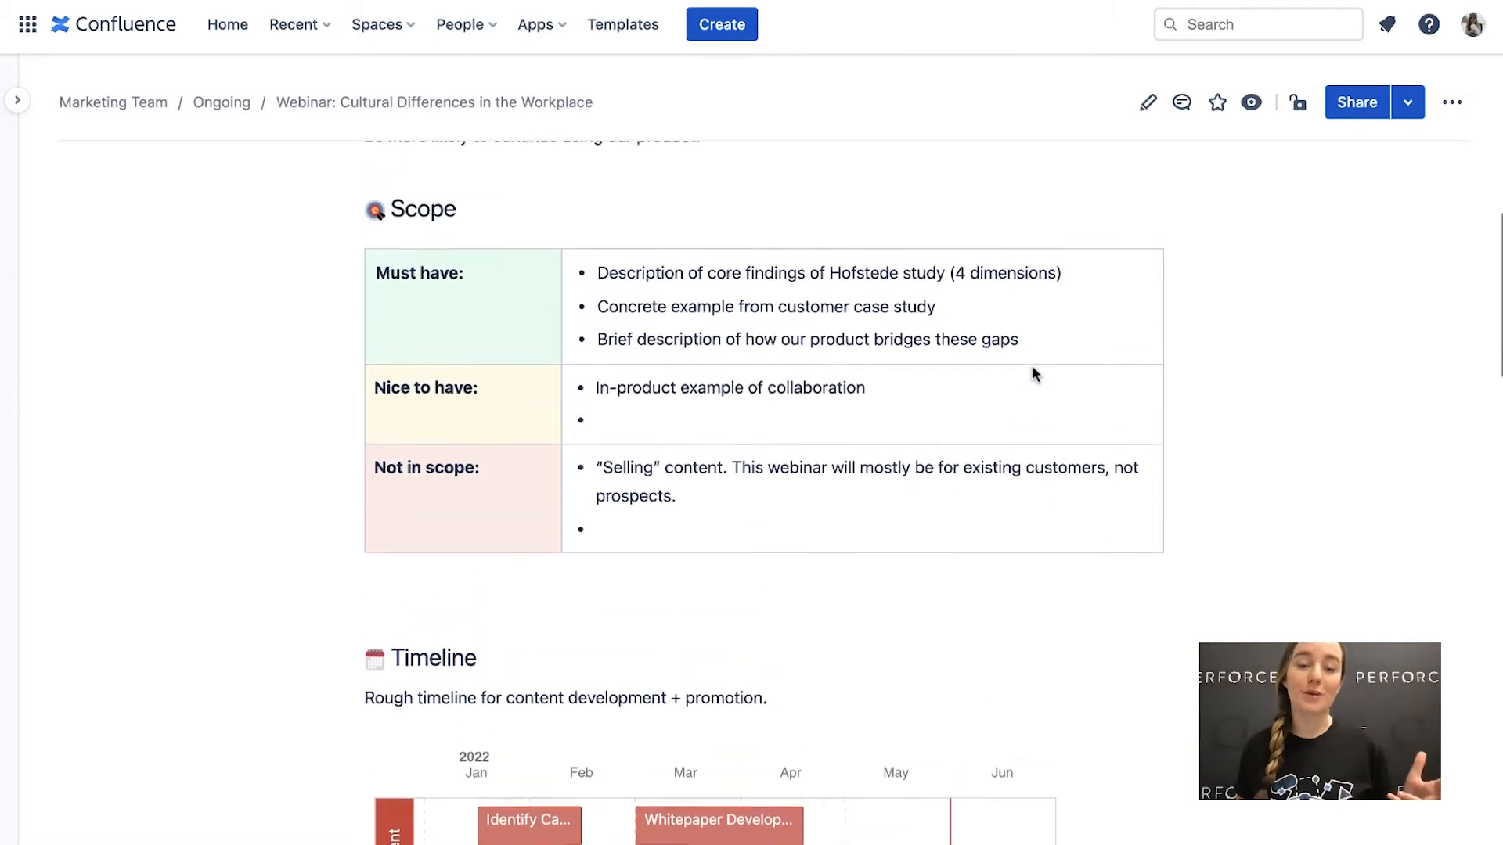
{"action": "scroll", "coordinate": [1032, 375], "scroll_direction": "up", "scroll_amount": 8}
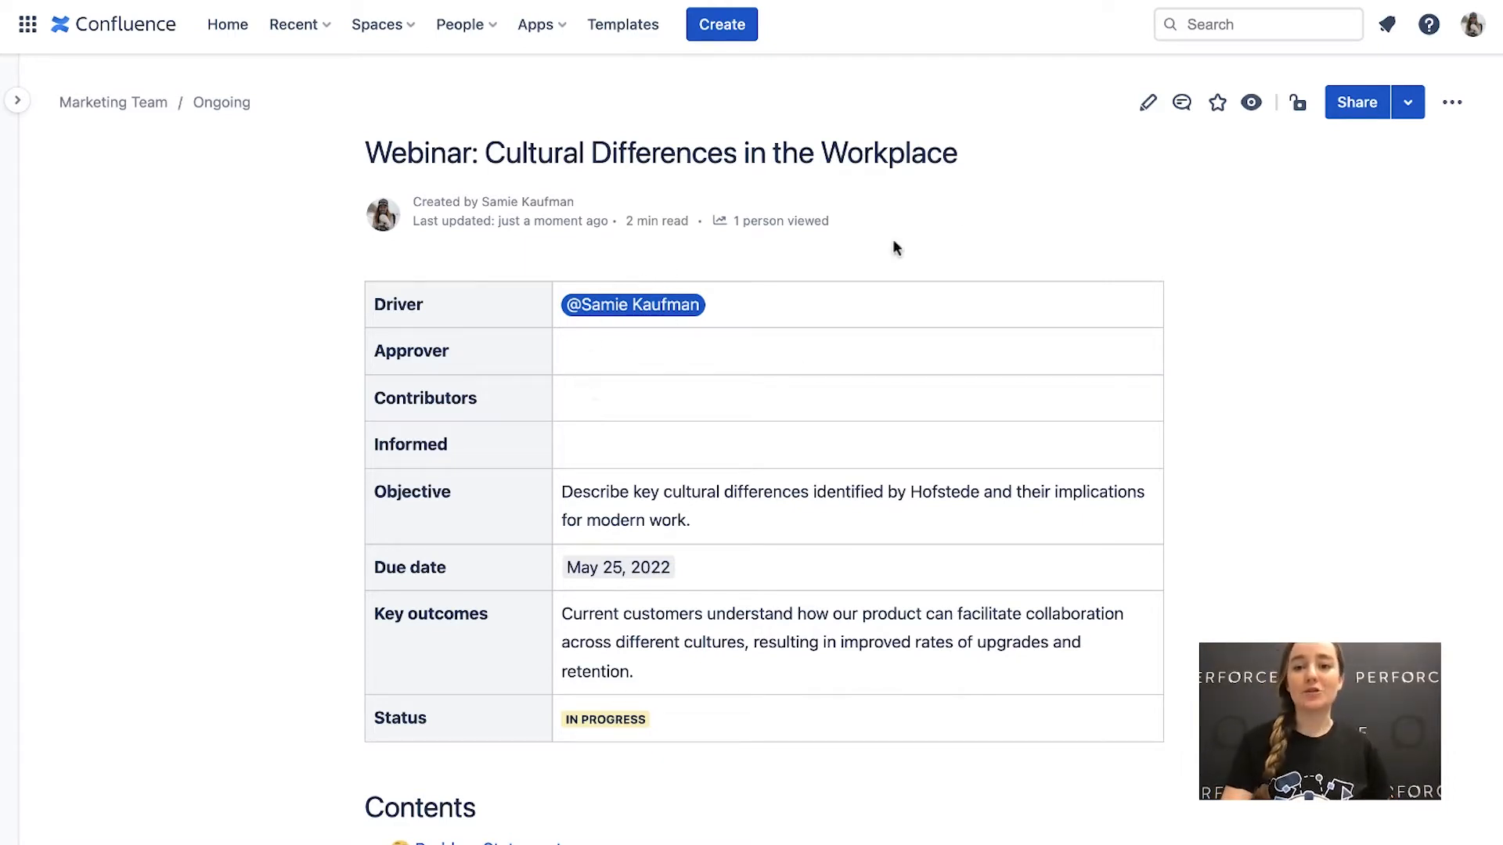
Step: Open the page for editing and mention the owner of the Marketing Plan Approved milestone in the Contributors row
{"action": "left_click", "coordinate": [1146, 102]}
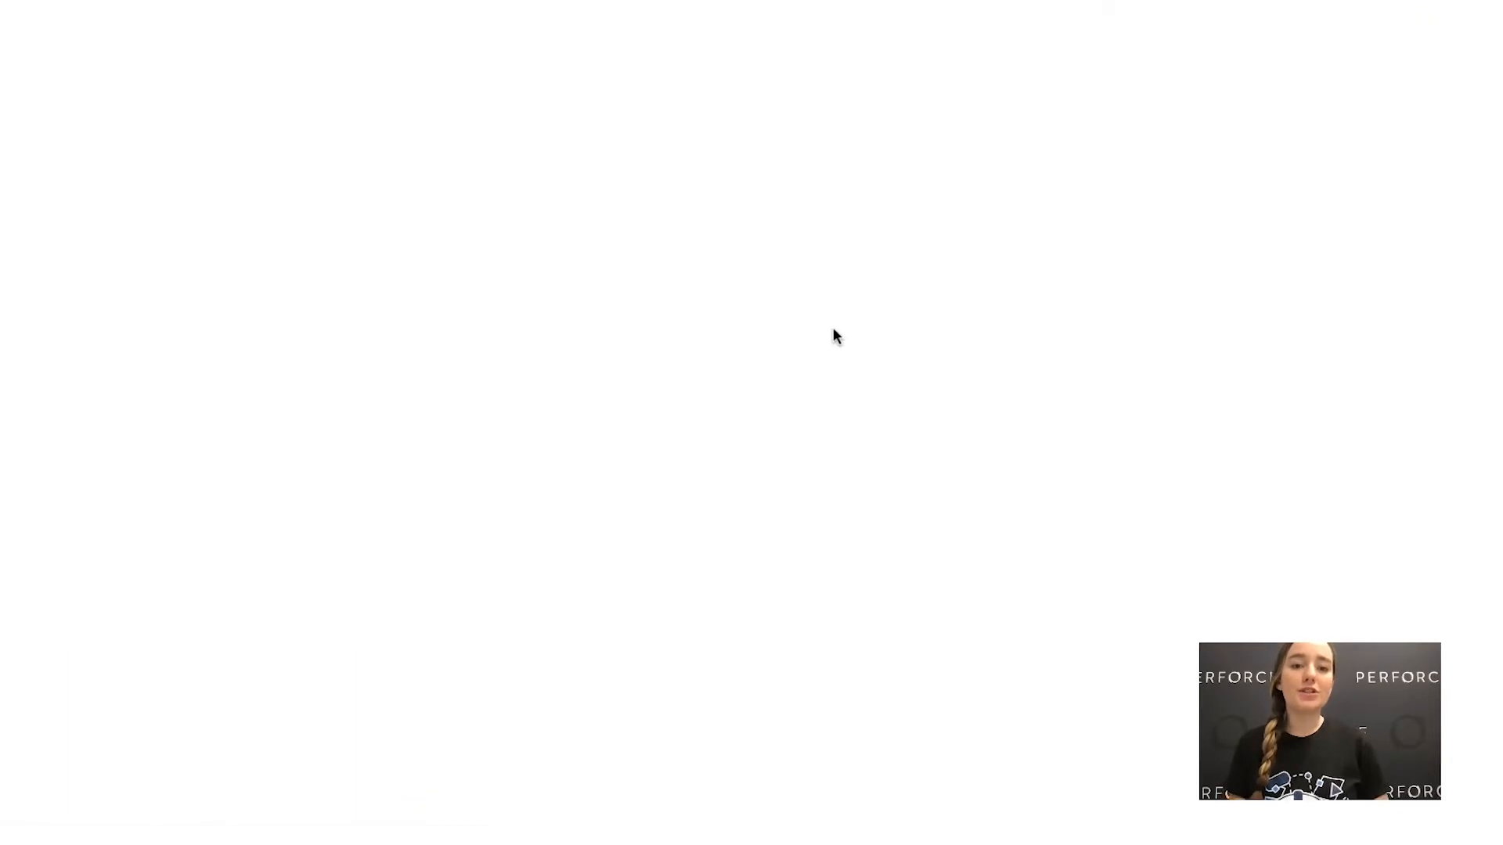
{"action": "left_click", "coordinate": [654, 371]}
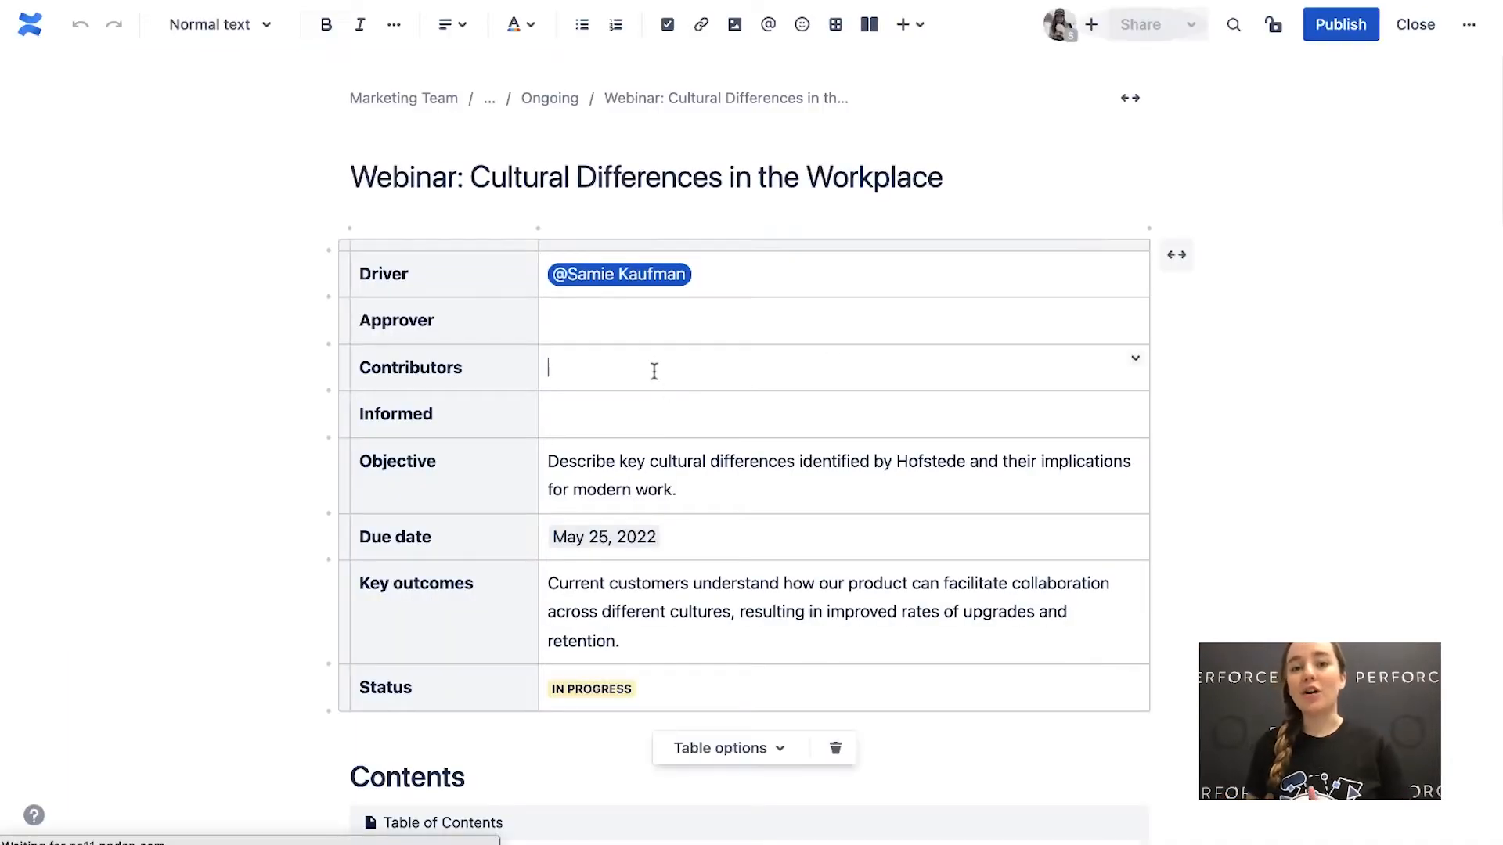
{"action": "type", "text": "@"}
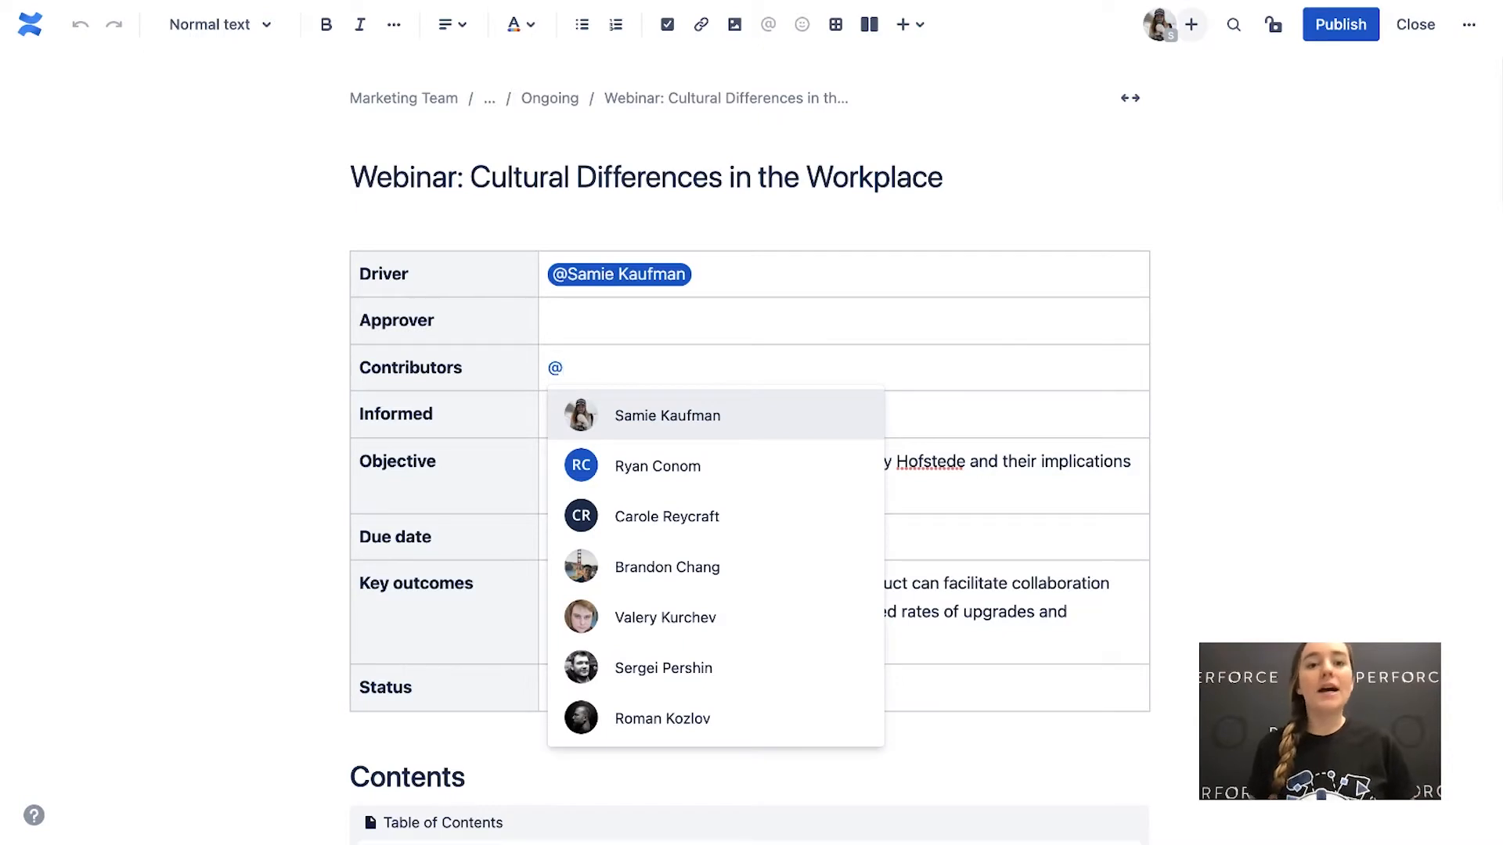
{"action": "type", "text": "ryan"}
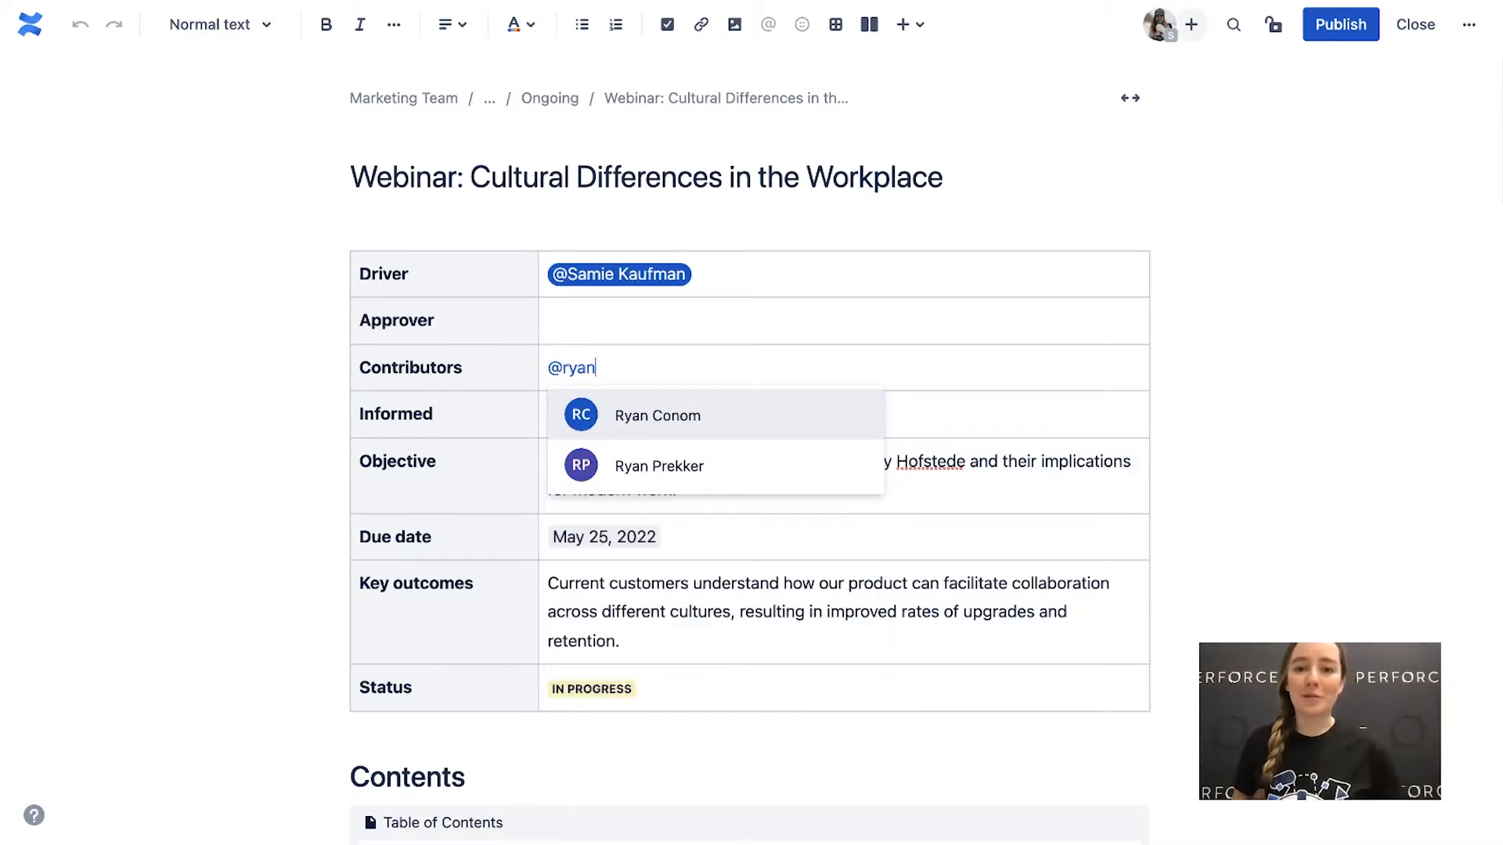
{"action": "left_click", "coordinate": [717, 419]}
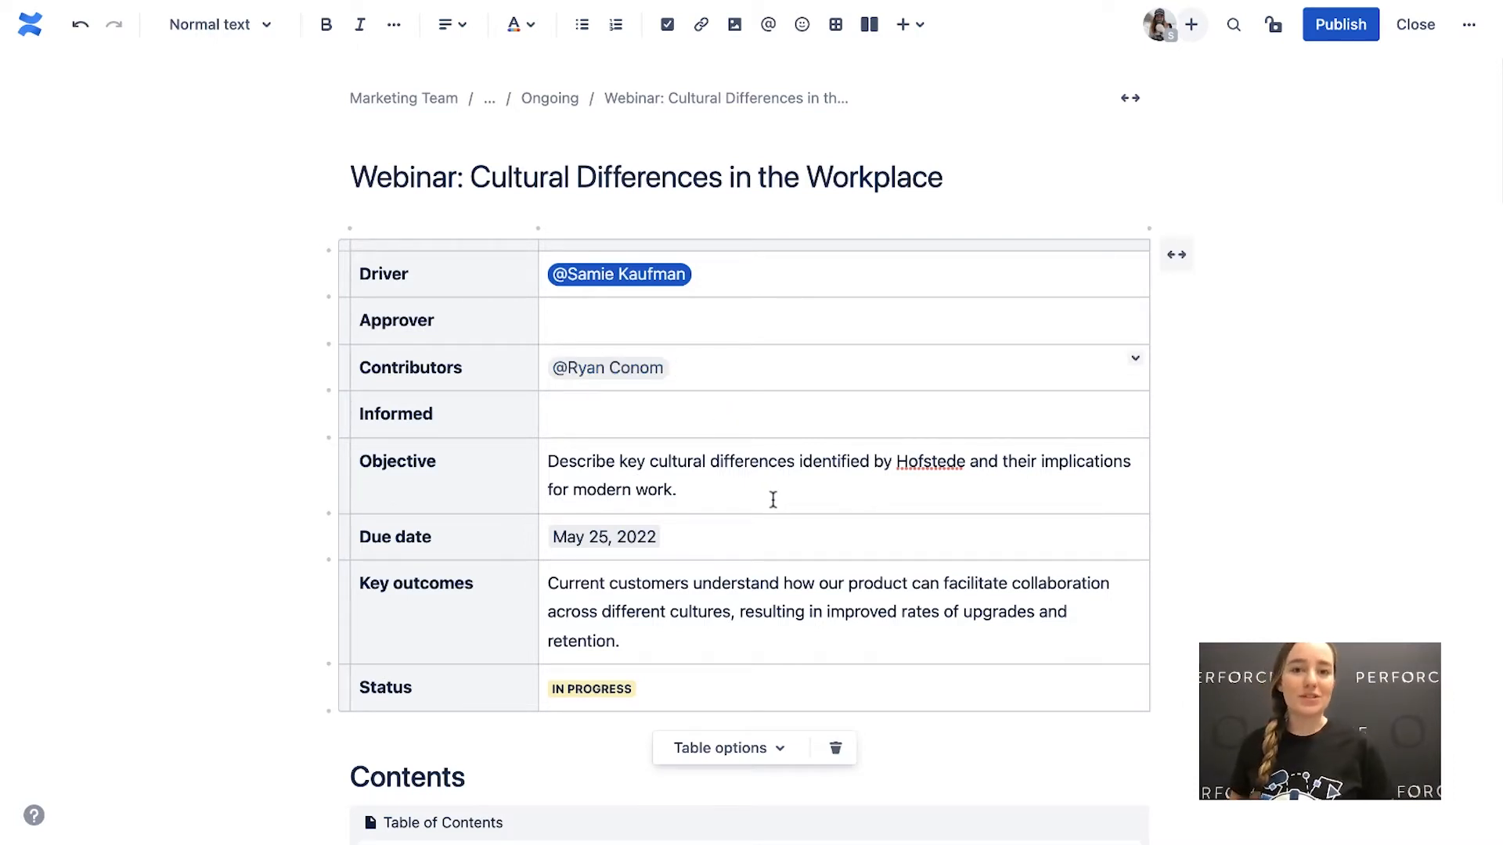
Step: Add the action item "Reach out to LinkedIn contacts" at the end of the Meeting: February 7 notes
{"action": "scroll", "coordinate": [782, 501], "scroll_direction": "down", "scroll_amount": 5}
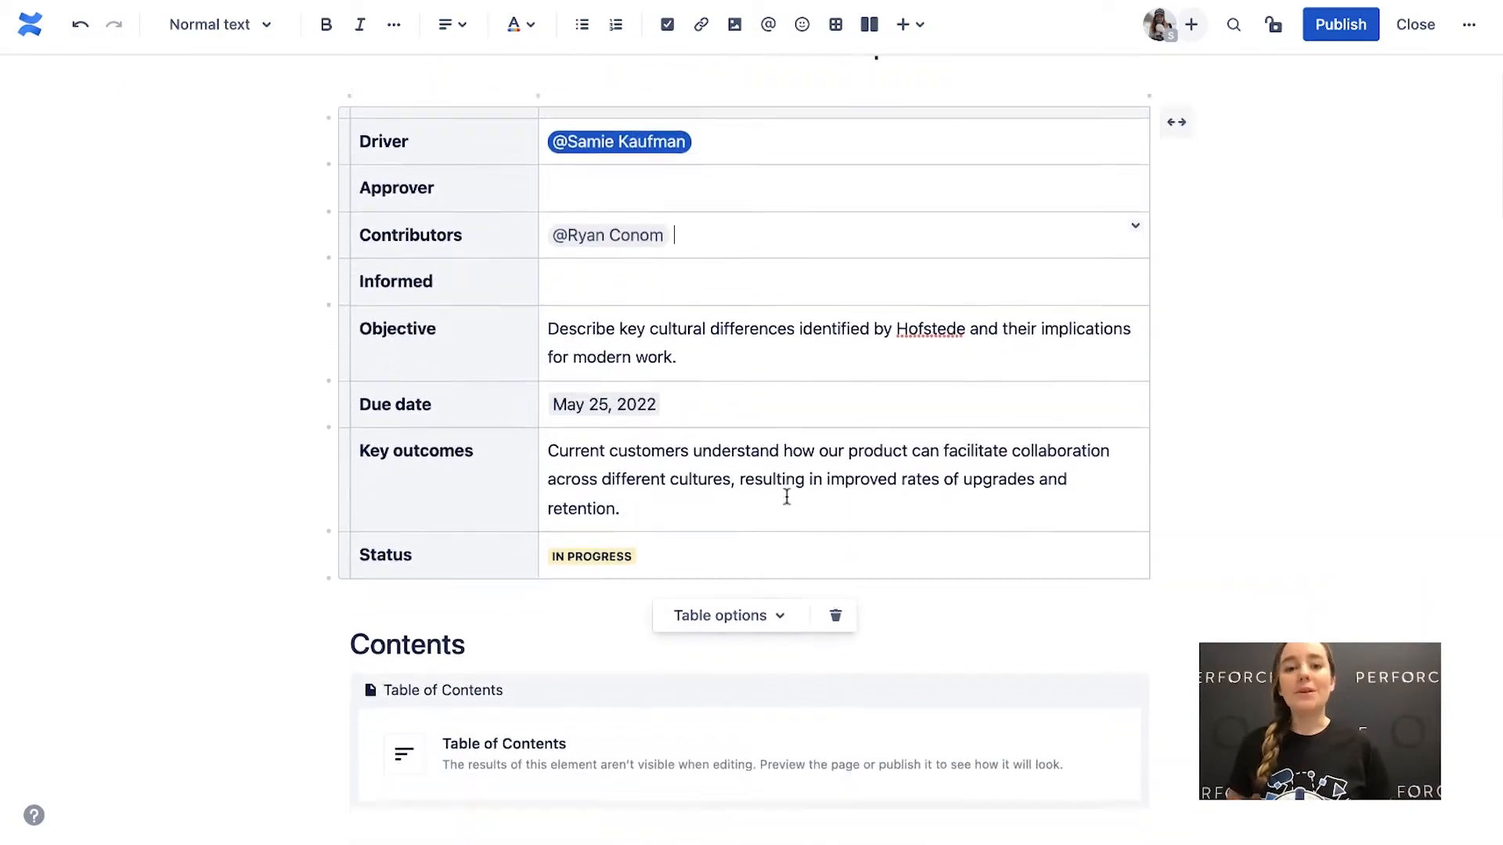
{"action": "scroll", "coordinate": [788, 504], "scroll_direction": "down", "scroll_amount": 10}
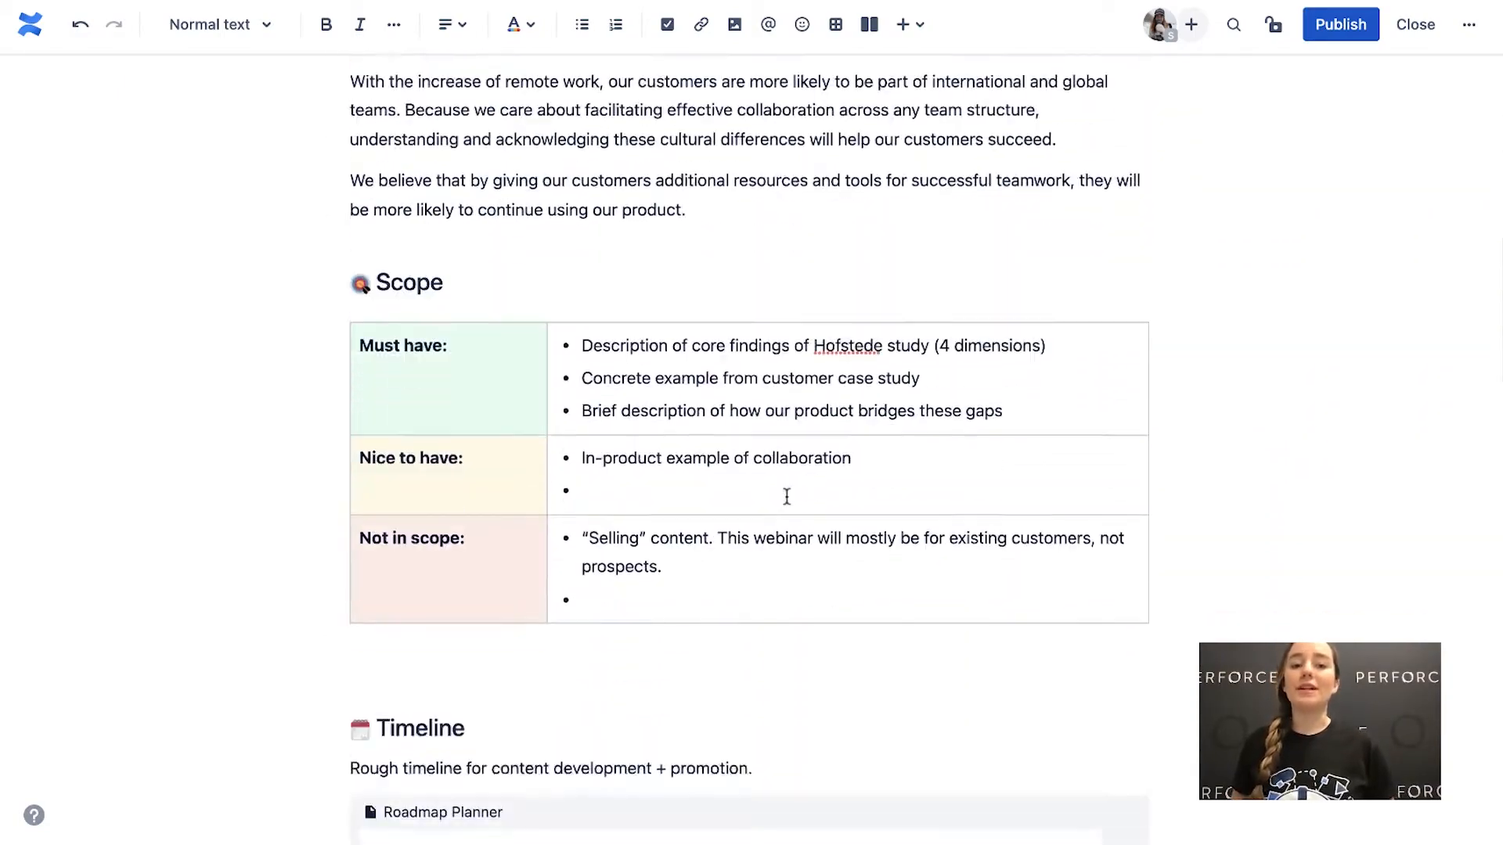
{"action": "scroll", "coordinate": [786, 497], "scroll_direction": "down", "scroll_amount": 15}
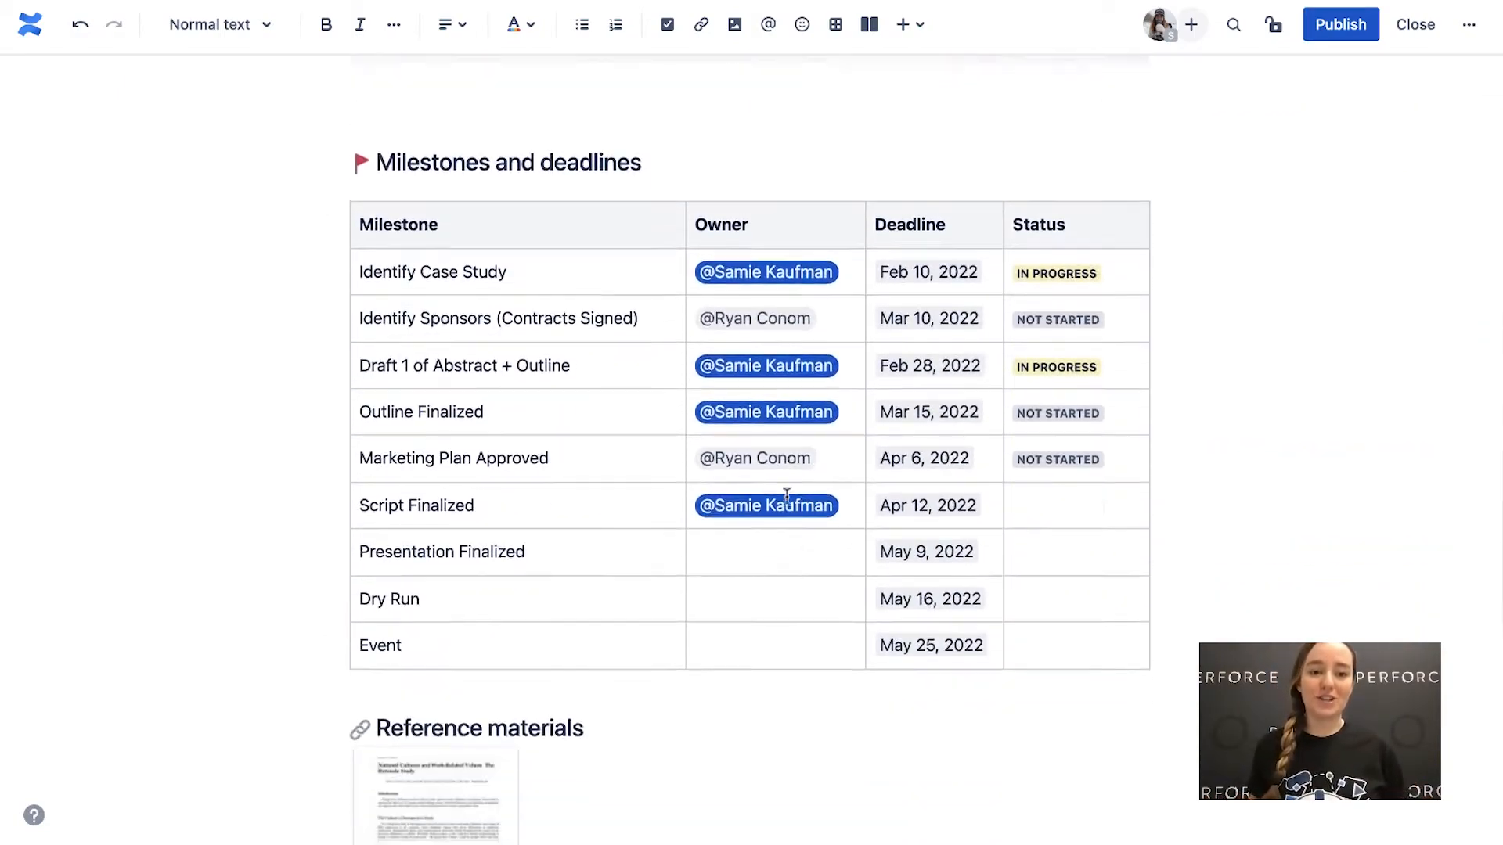
{"action": "scroll", "coordinate": [785, 504], "scroll_direction": "down", "scroll_amount": 5}
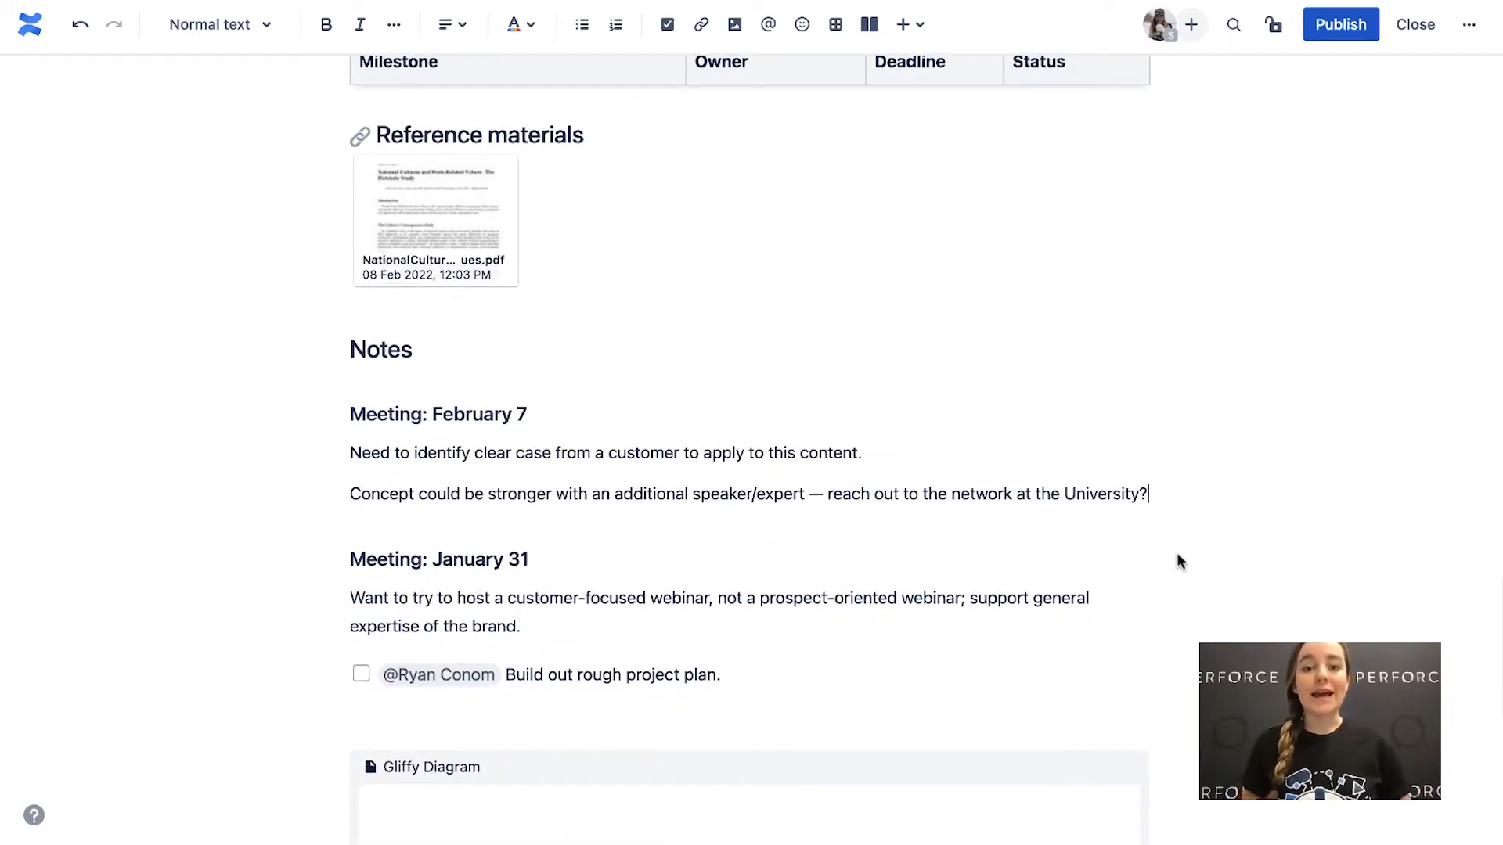
{"action": "key", "text": "Return"}
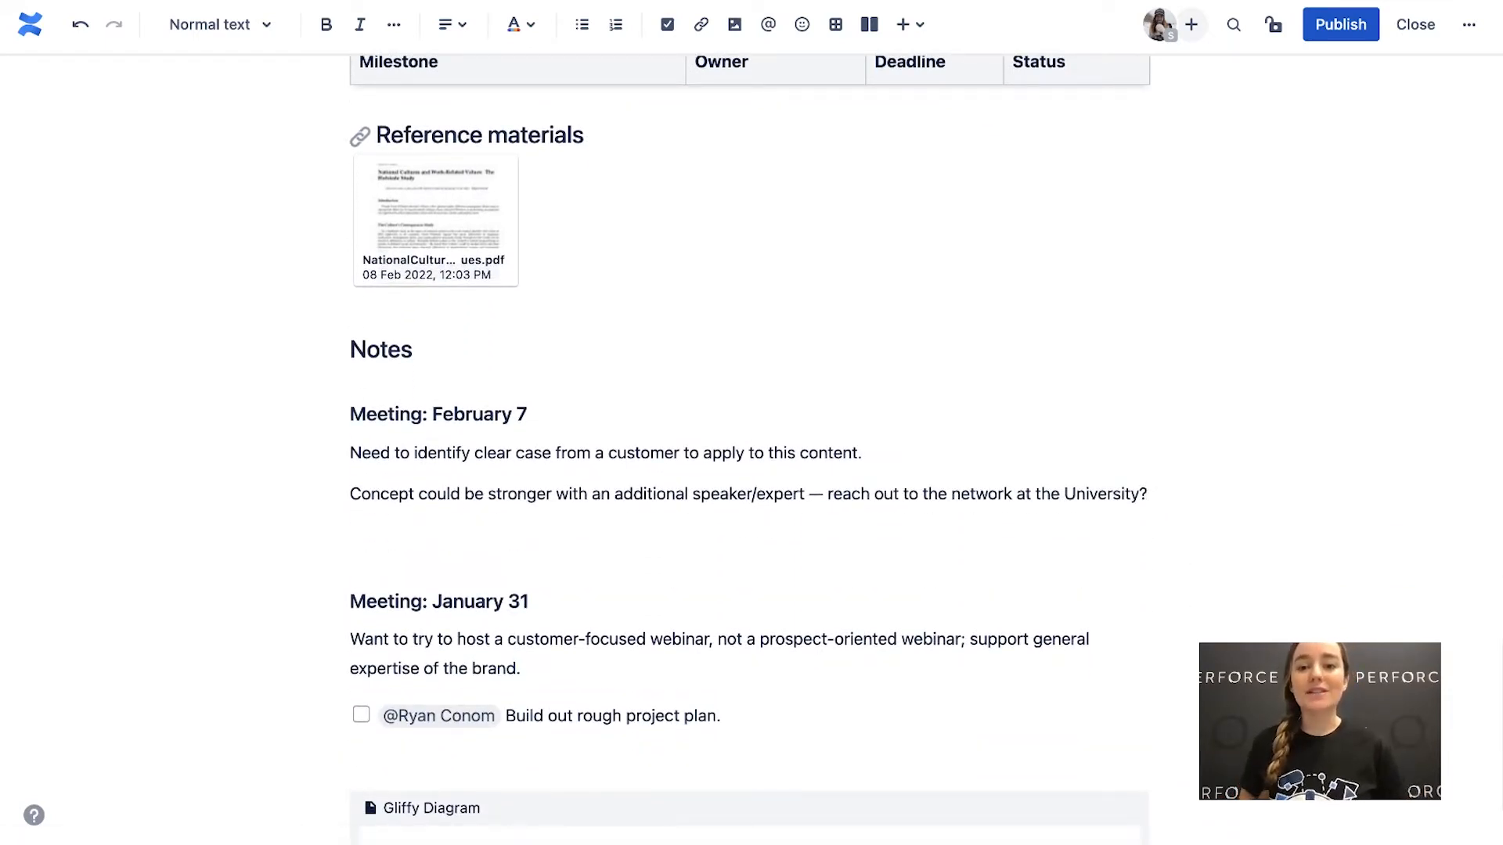
{"action": "left_click", "coordinate": [669, 25]}
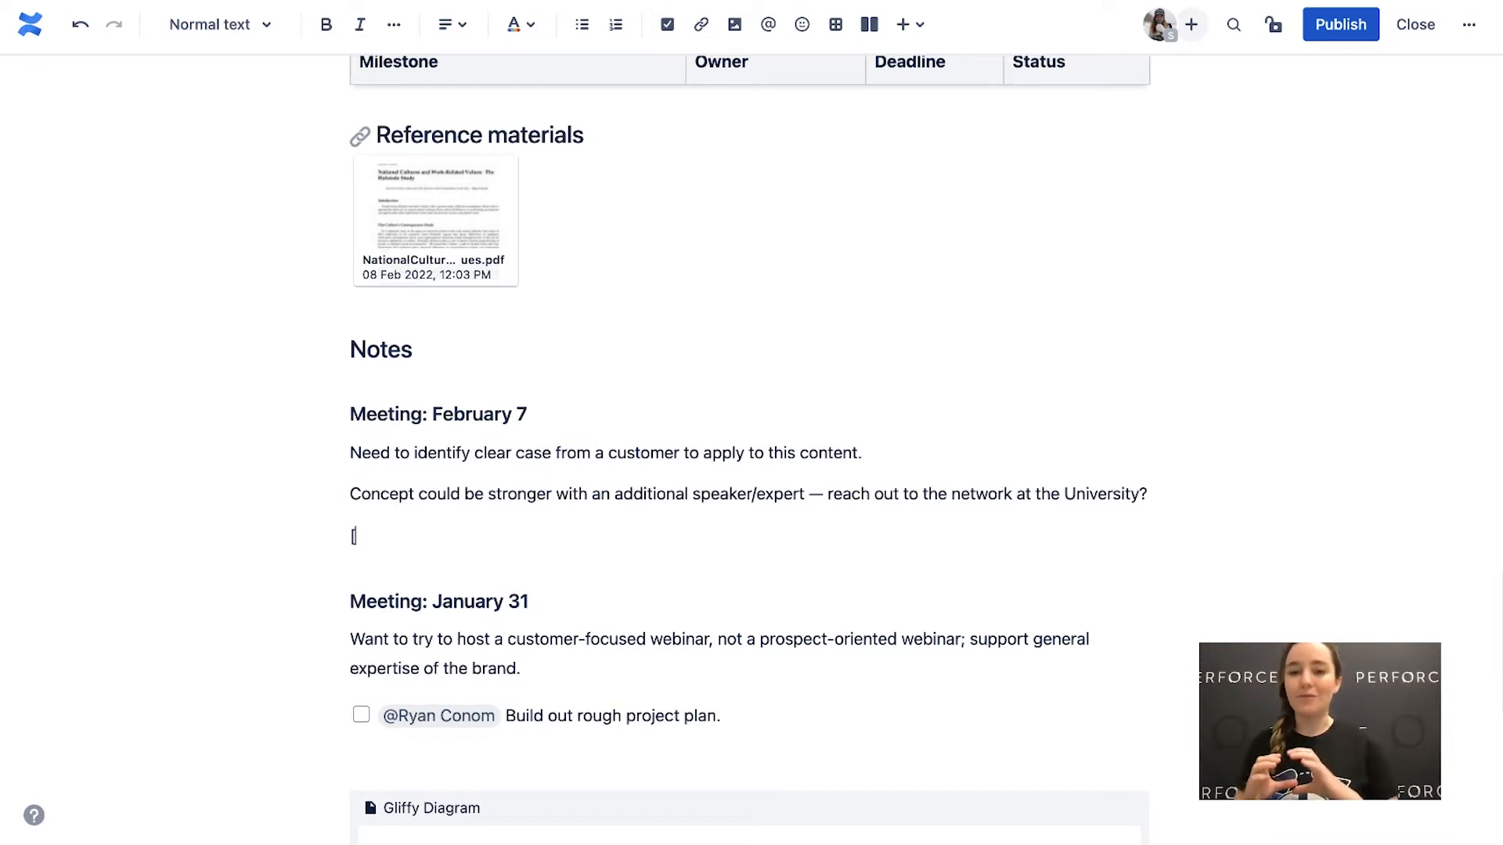
{"action": "key", "text": "space"}
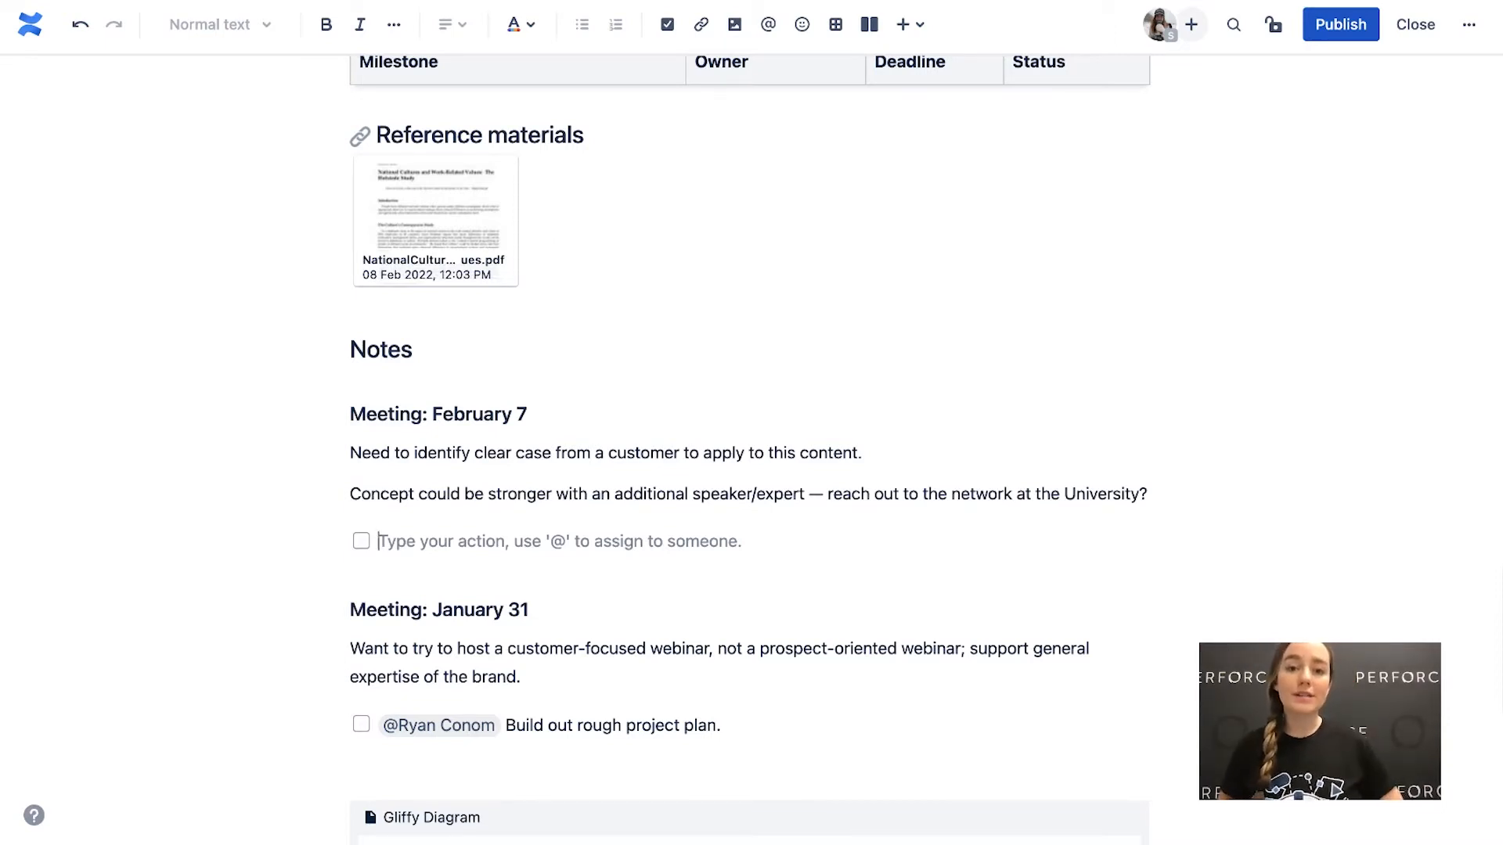
{"action": "type", "text": "Reach out to LinkedIn contacts"}
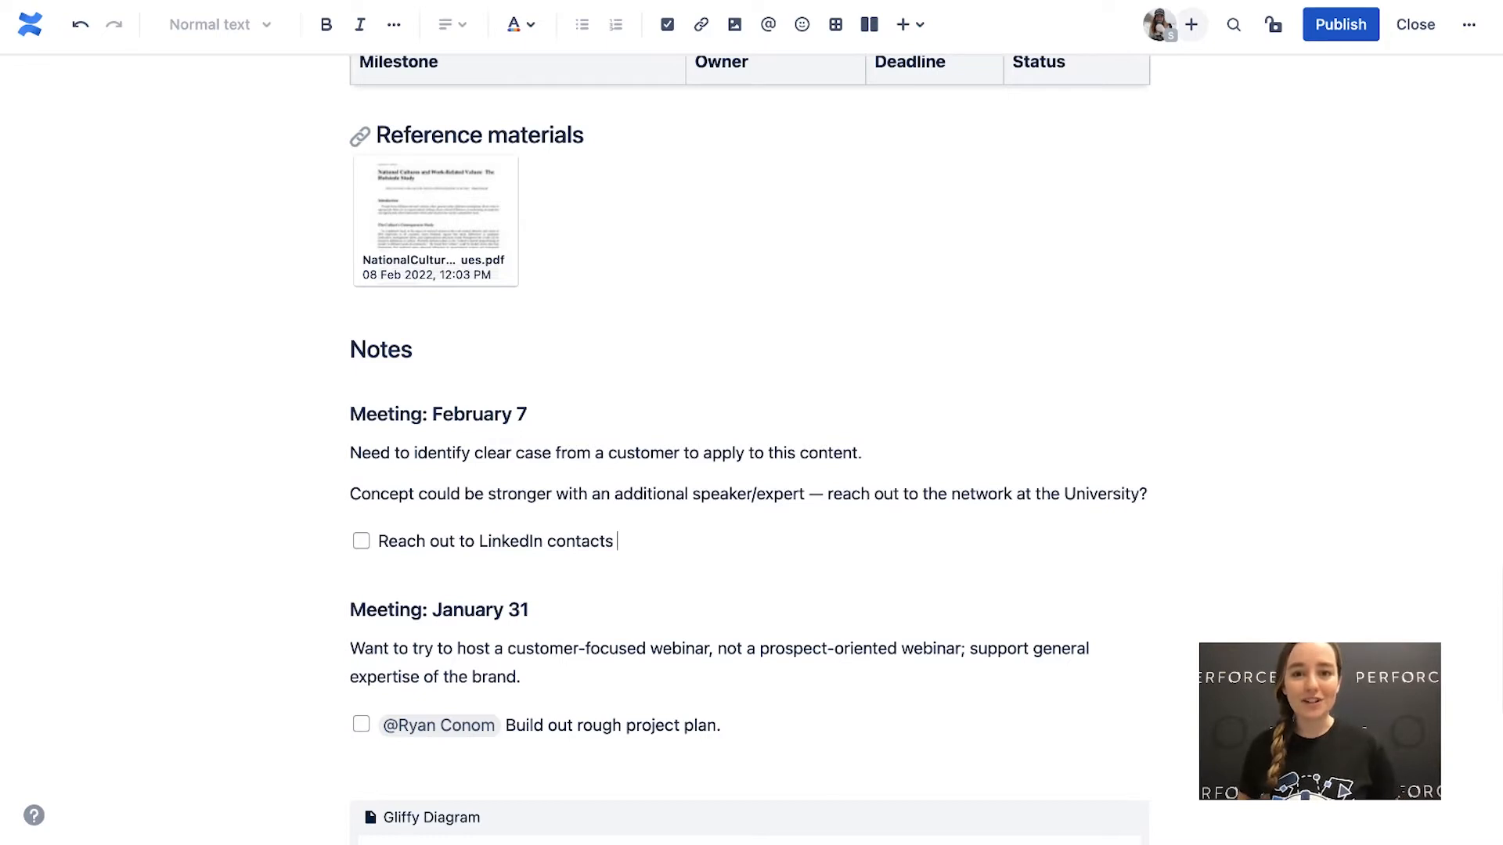
Step: Assign the LinkedIn contacts action item to the project driver with a mention and publish the page
{"action": "type", "text": "@samie"}
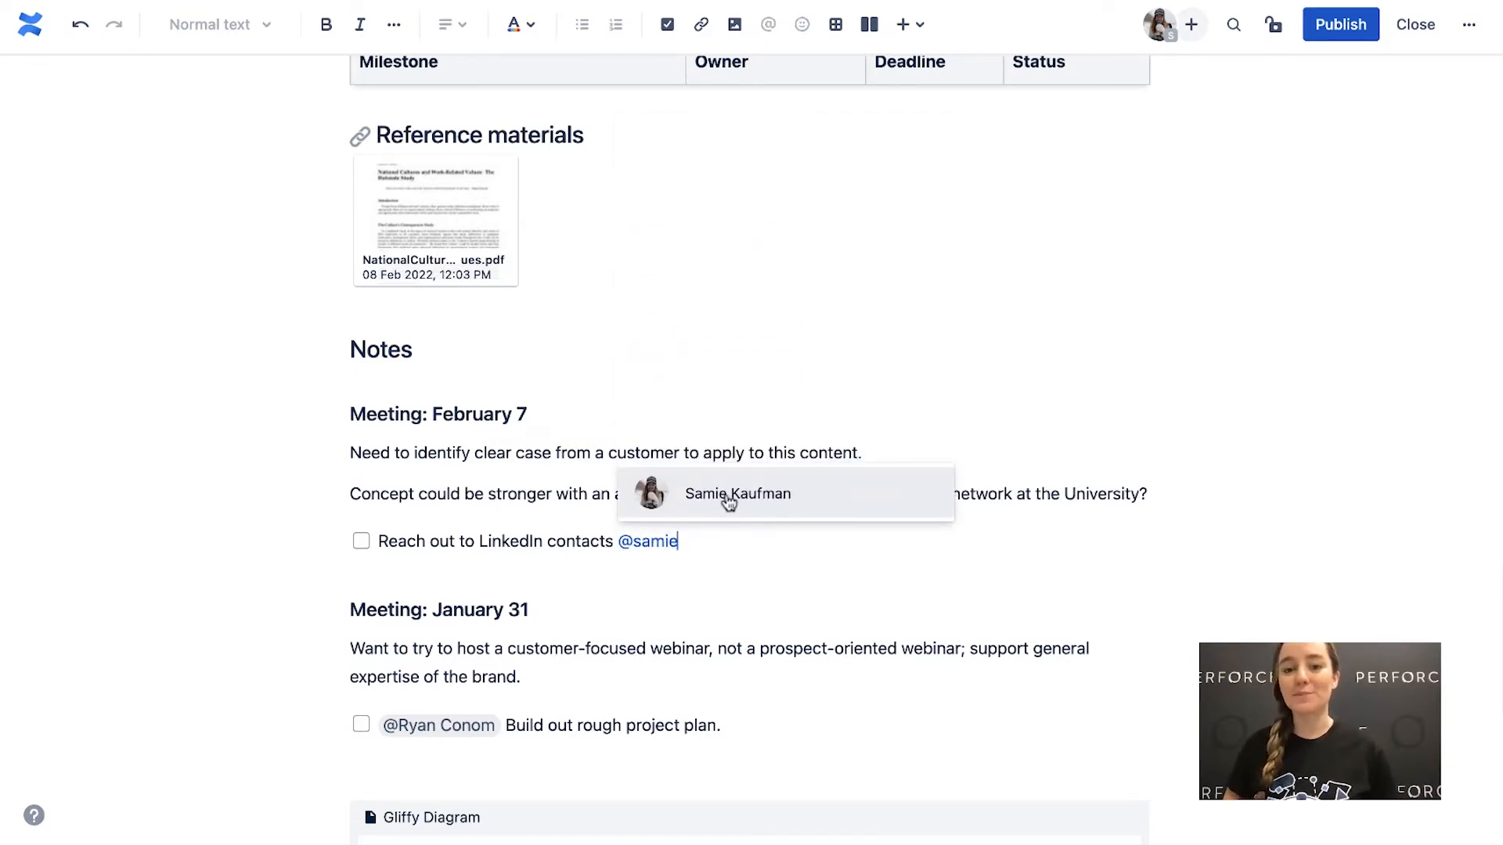
{"action": "left_click", "coordinate": [728, 499]}
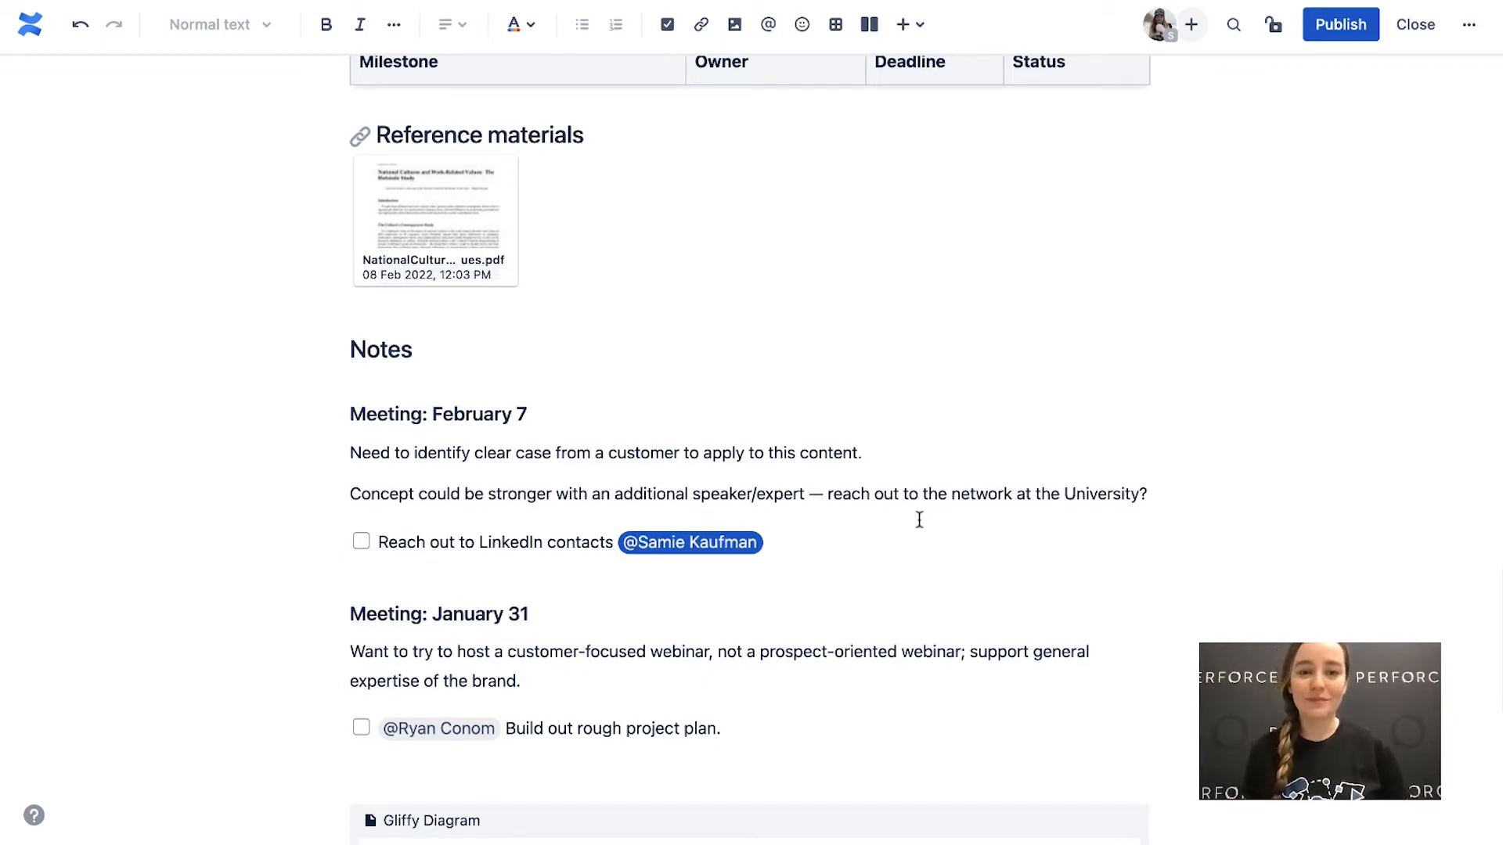
{"action": "left_click", "coordinate": [1332, 29]}
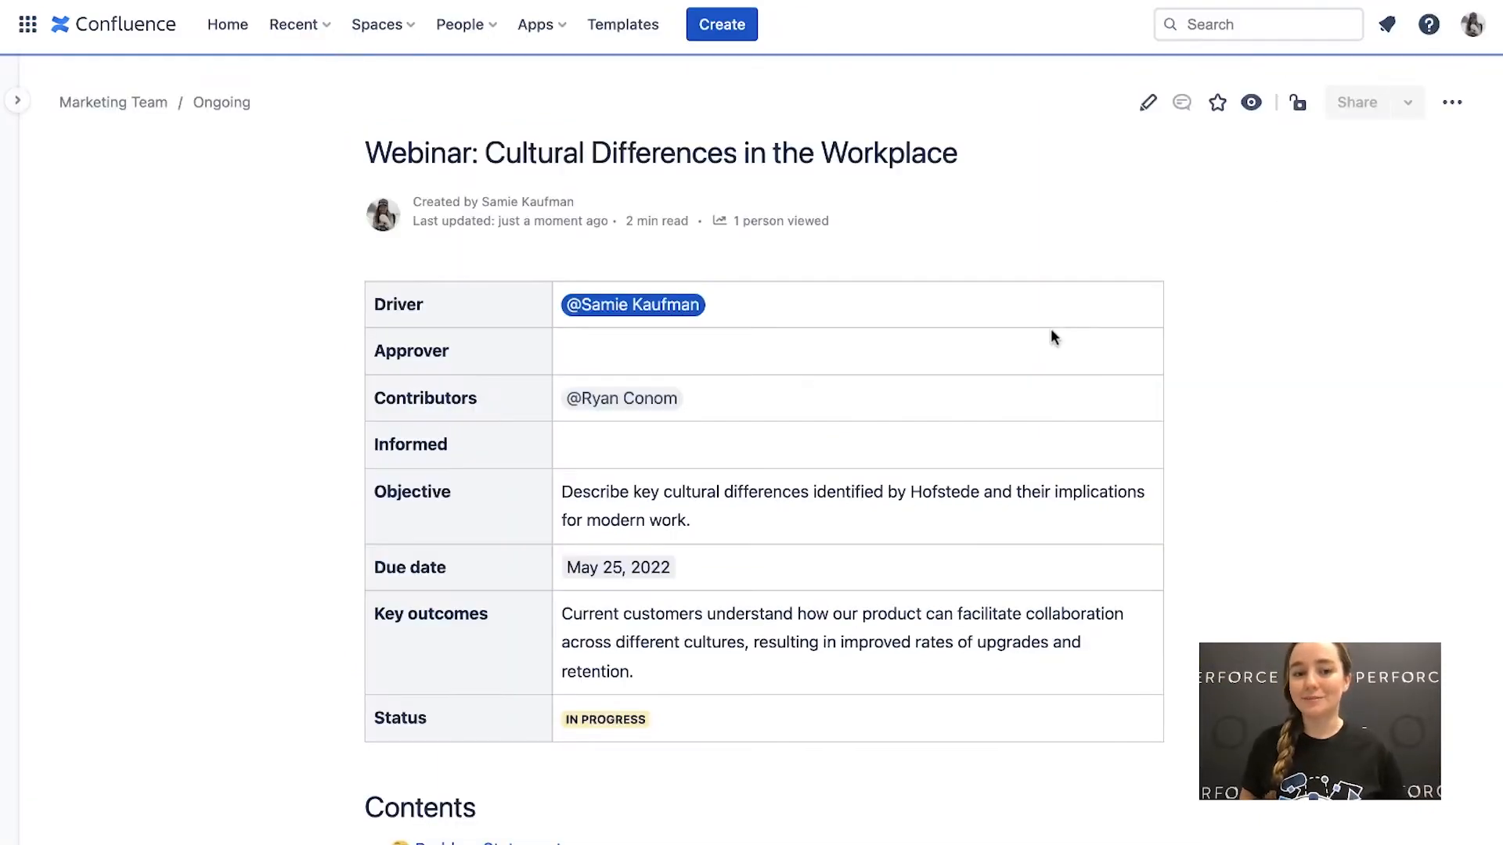
Step: Post the page comment "Looks great!" below the webinar topics brainstorm diagram
{"action": "scroll", "coordinate": [1012, 358], "scroll_direction": "down", "scroll_amount": 1}
{"action": "scroll", "coordinate": [1014, 353], "scroll_direction": "down", "scroll_amount": 20}
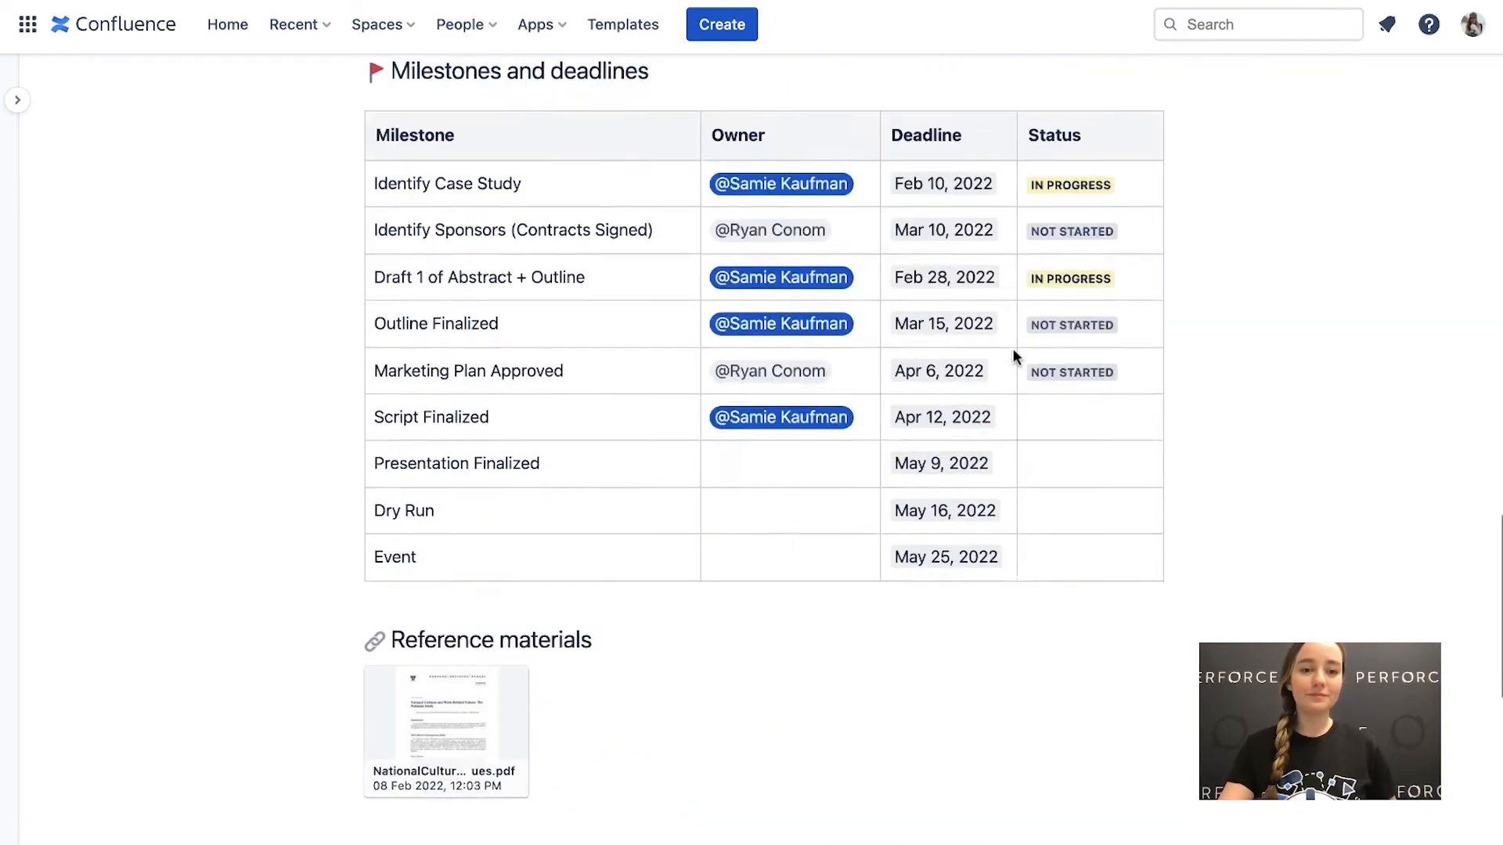
{"action": "scroll", "coordinate": [1013, 358], "scroll_direction": "up", "scroll_amount": 4}
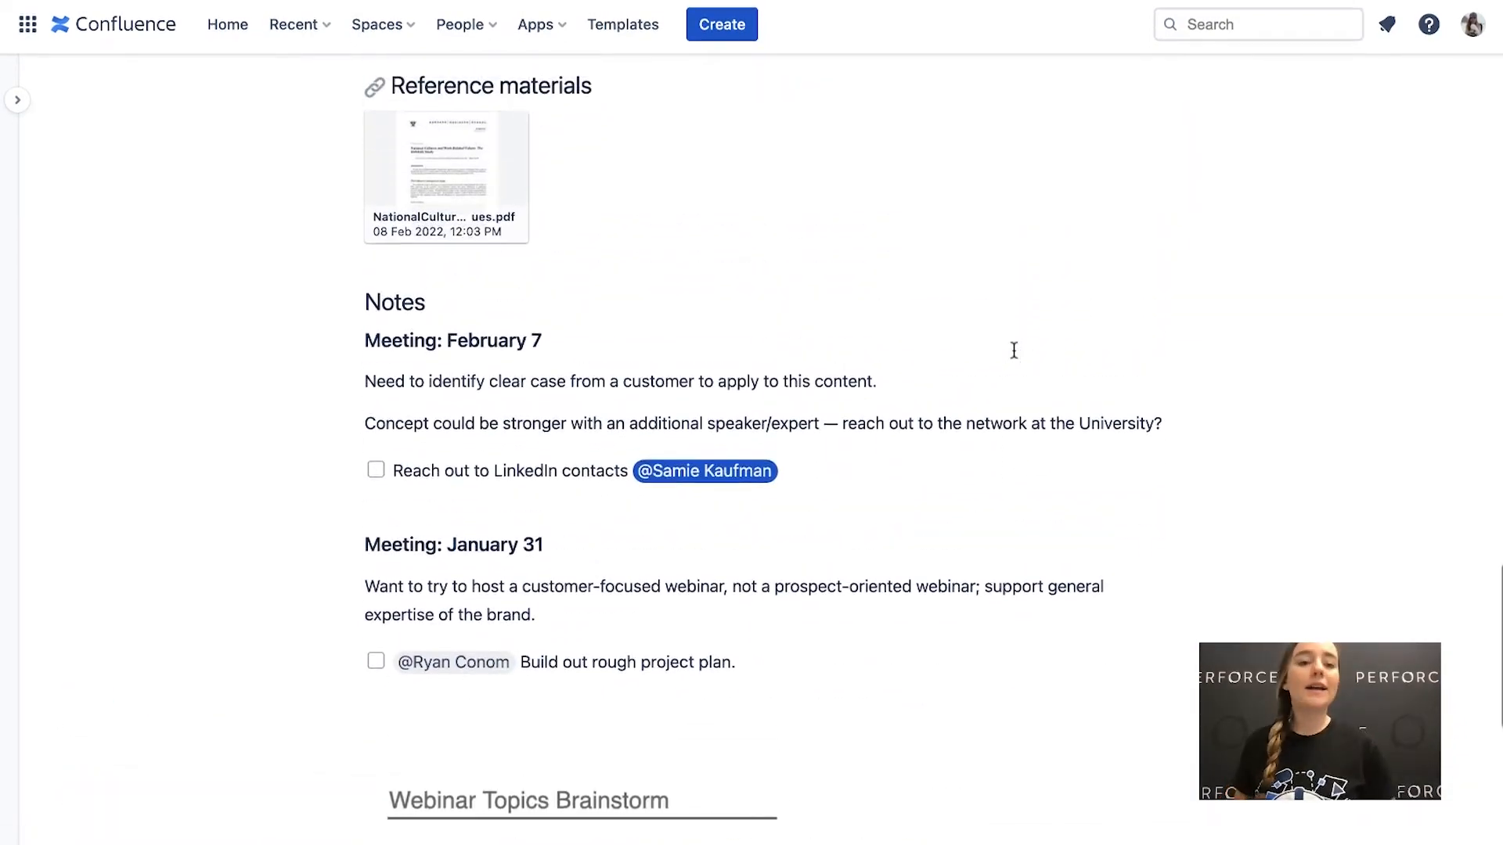
{"action": "scroll", "coordinate": [1014, 349], "scroll_direction": "down", "scroll_amount": 9}
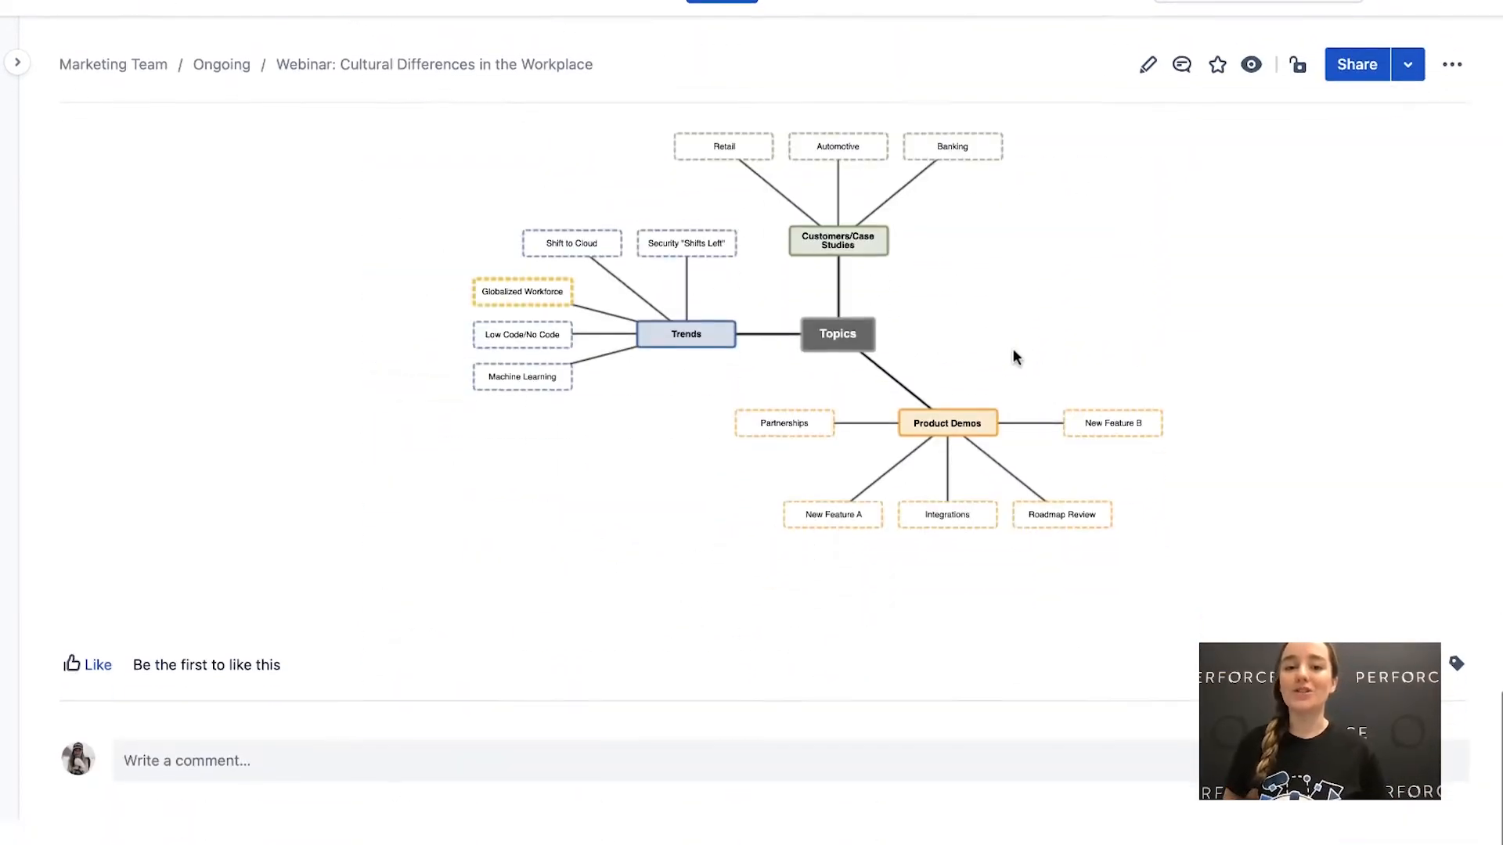
{"action": "left_click", "coordinate": [392, 813]}
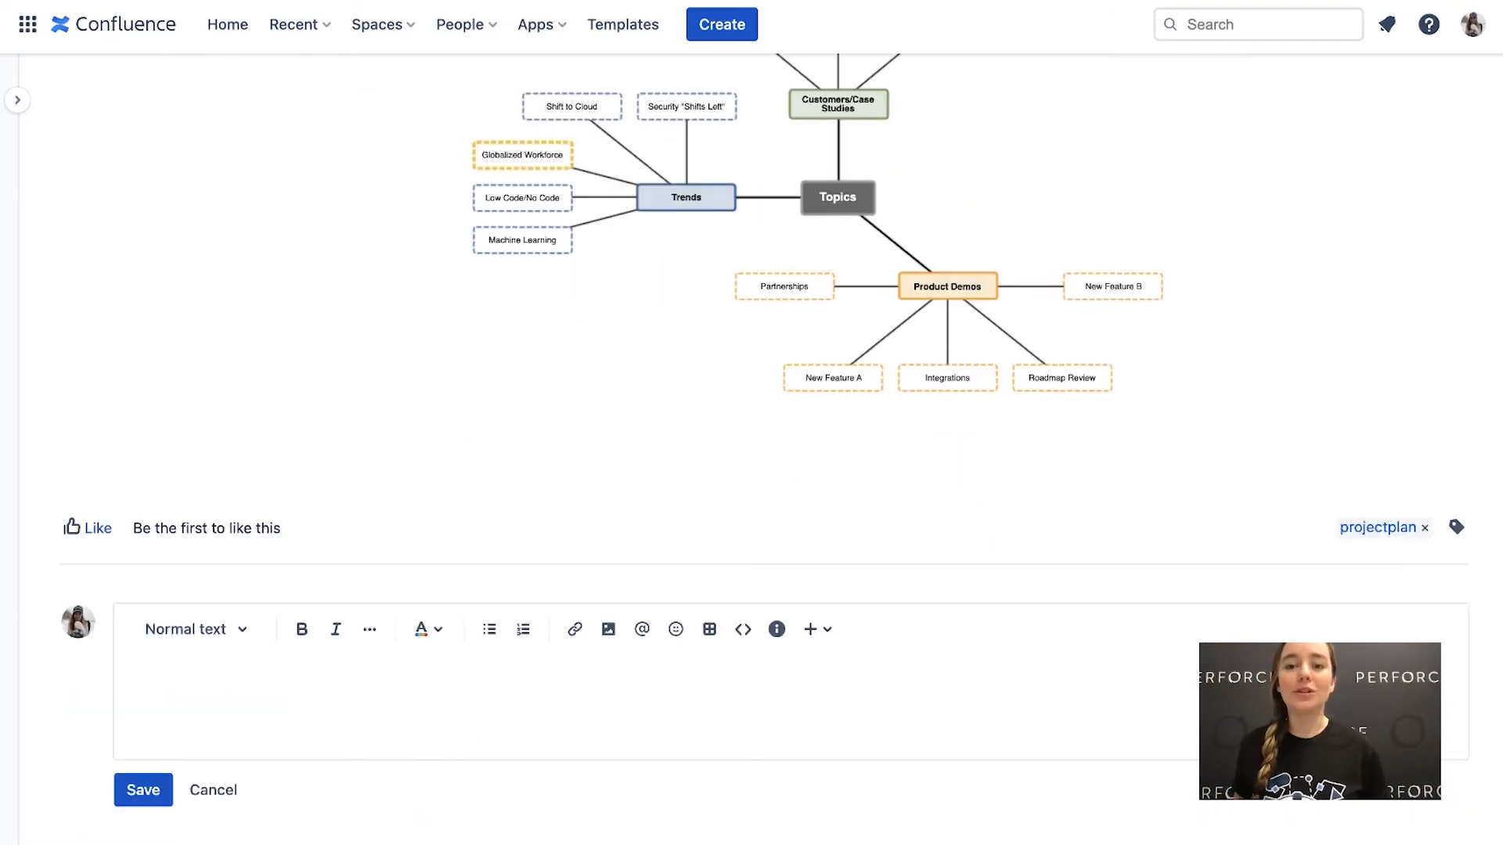
{"action": "type", "text": "Looks great!"}
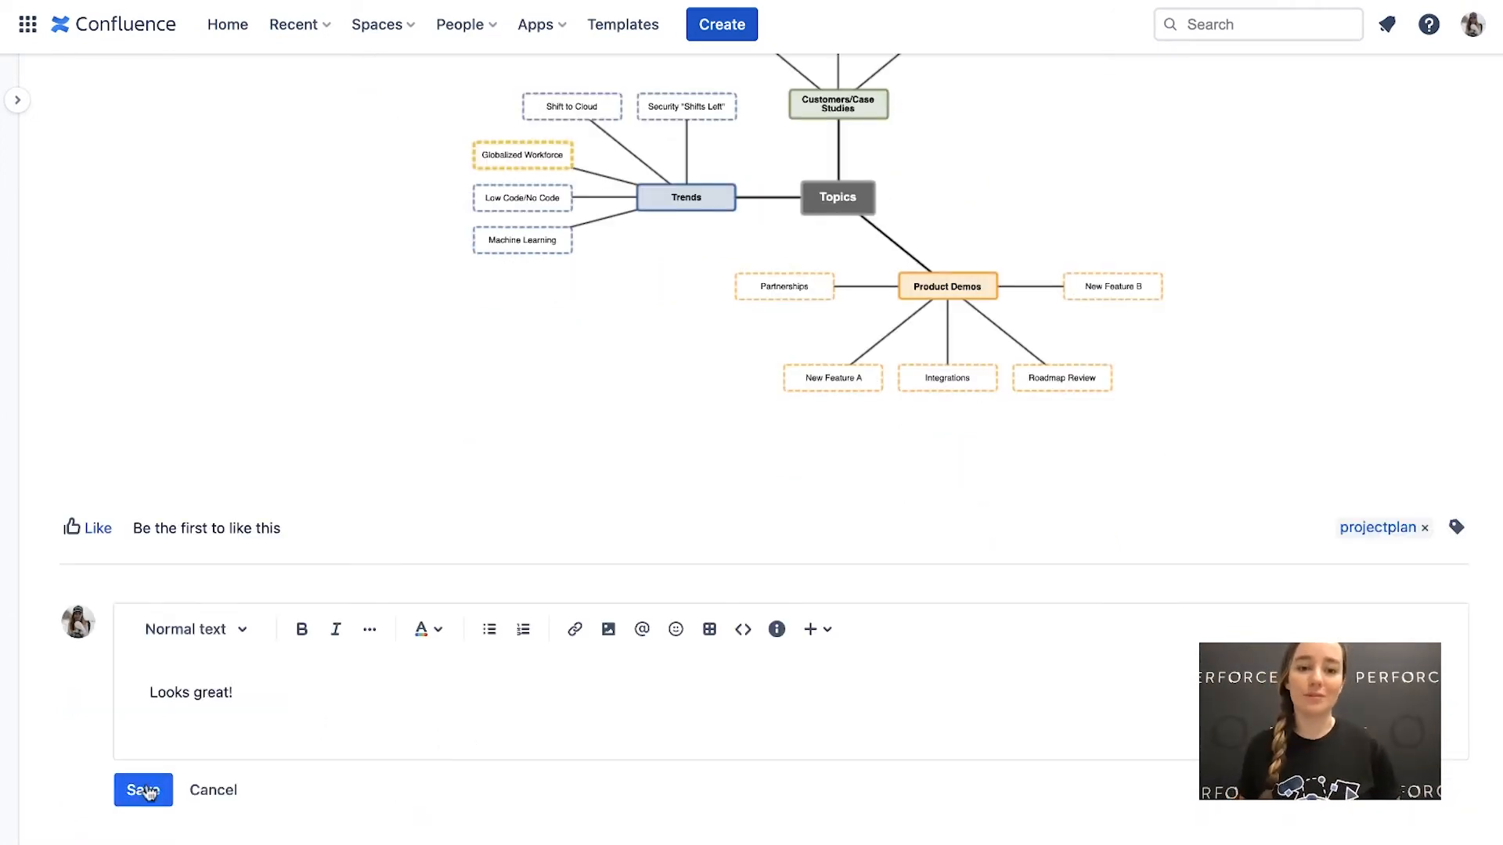
{"action": "left_click", "coordinate": [144, 792]}
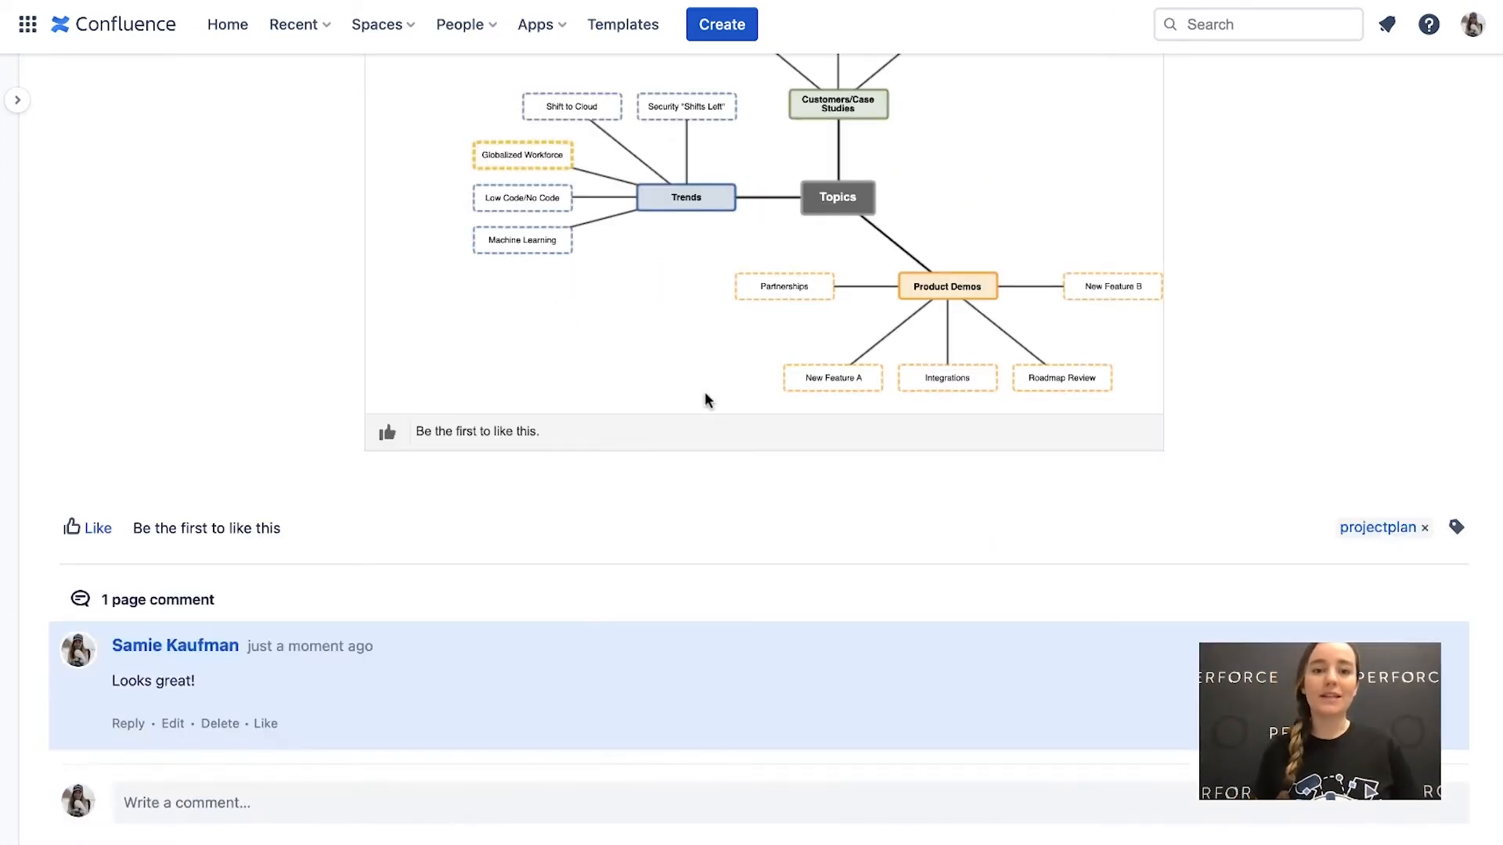
Step: Add the inline comment "Do we have a statistic to use here?" to "our customers are more likely to be part of international and global teams."
{"action": "scroll", "coordinate": [706, 395], "scroll_direction": "up", "scroll_amount": 20}
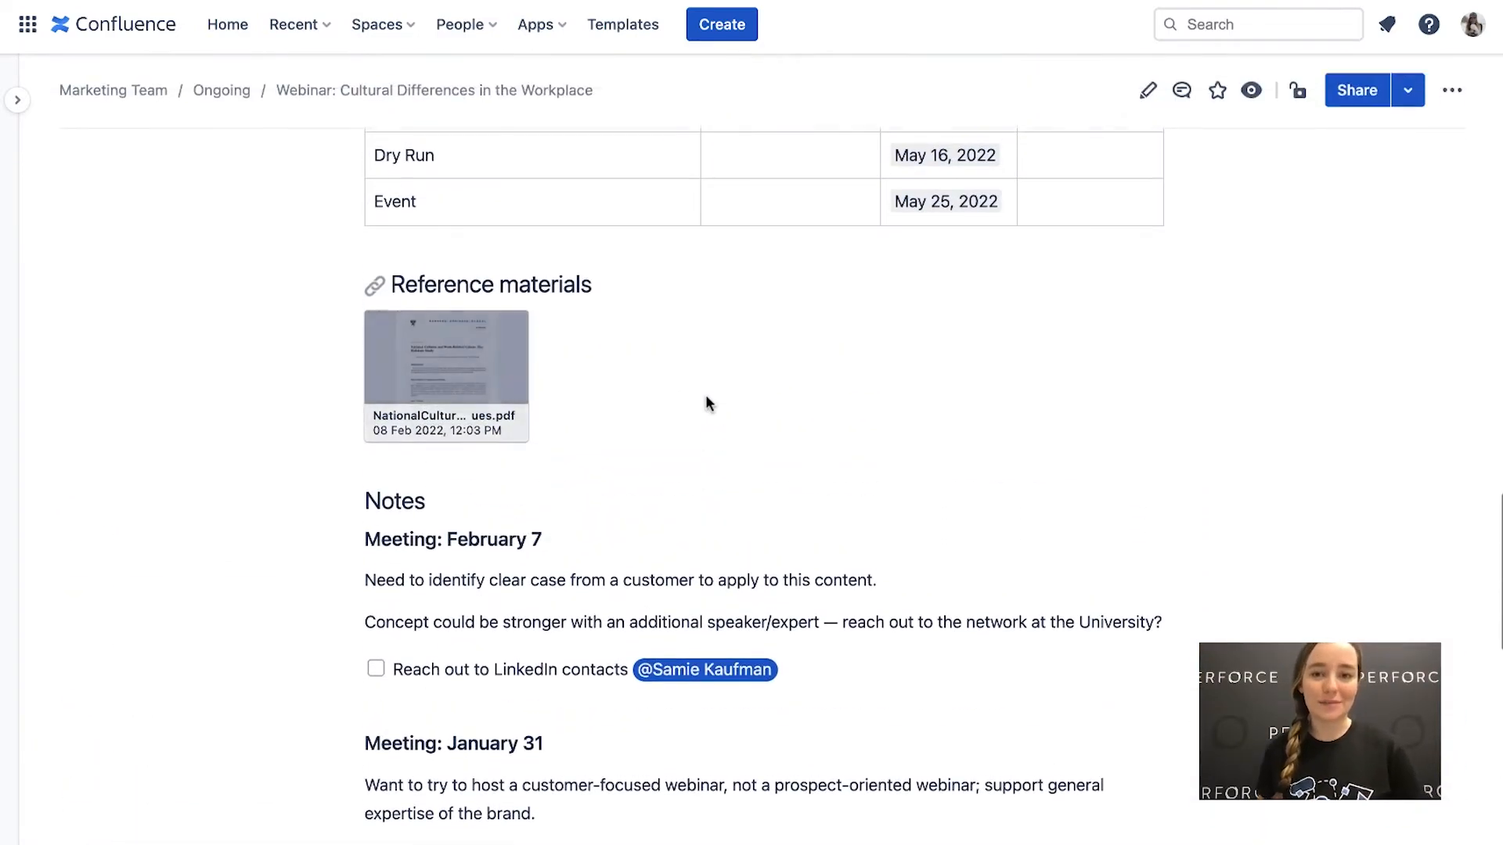
{"action": "scroll", "coordinate": [706, 395], "scroll_direction": "up", "scroll_amount": 15}
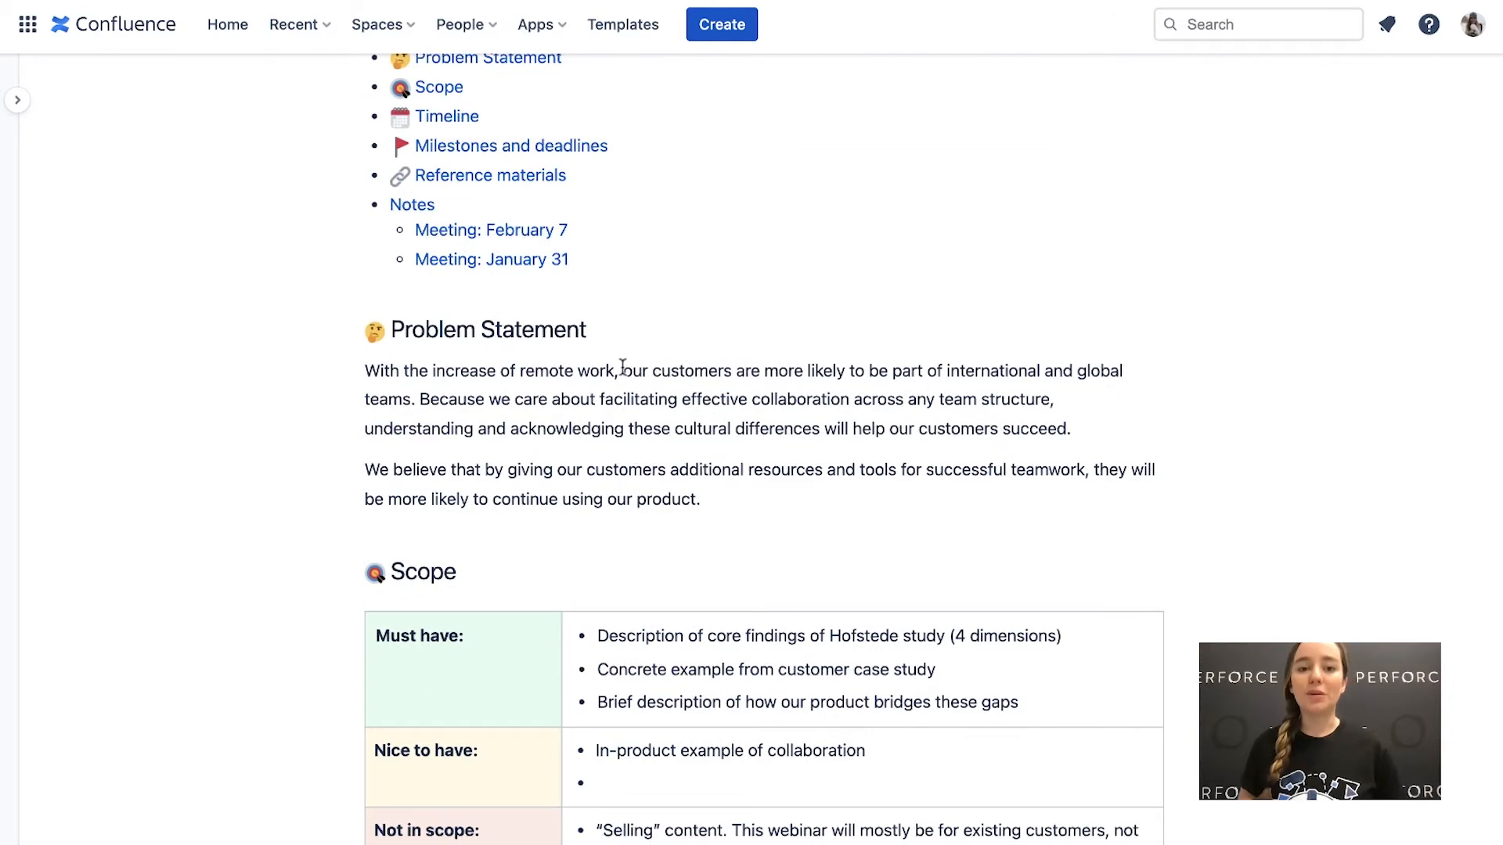
{"action": "left_click_drag", "start_coordinate": [624, 369], "coordinate": [416, 401]}
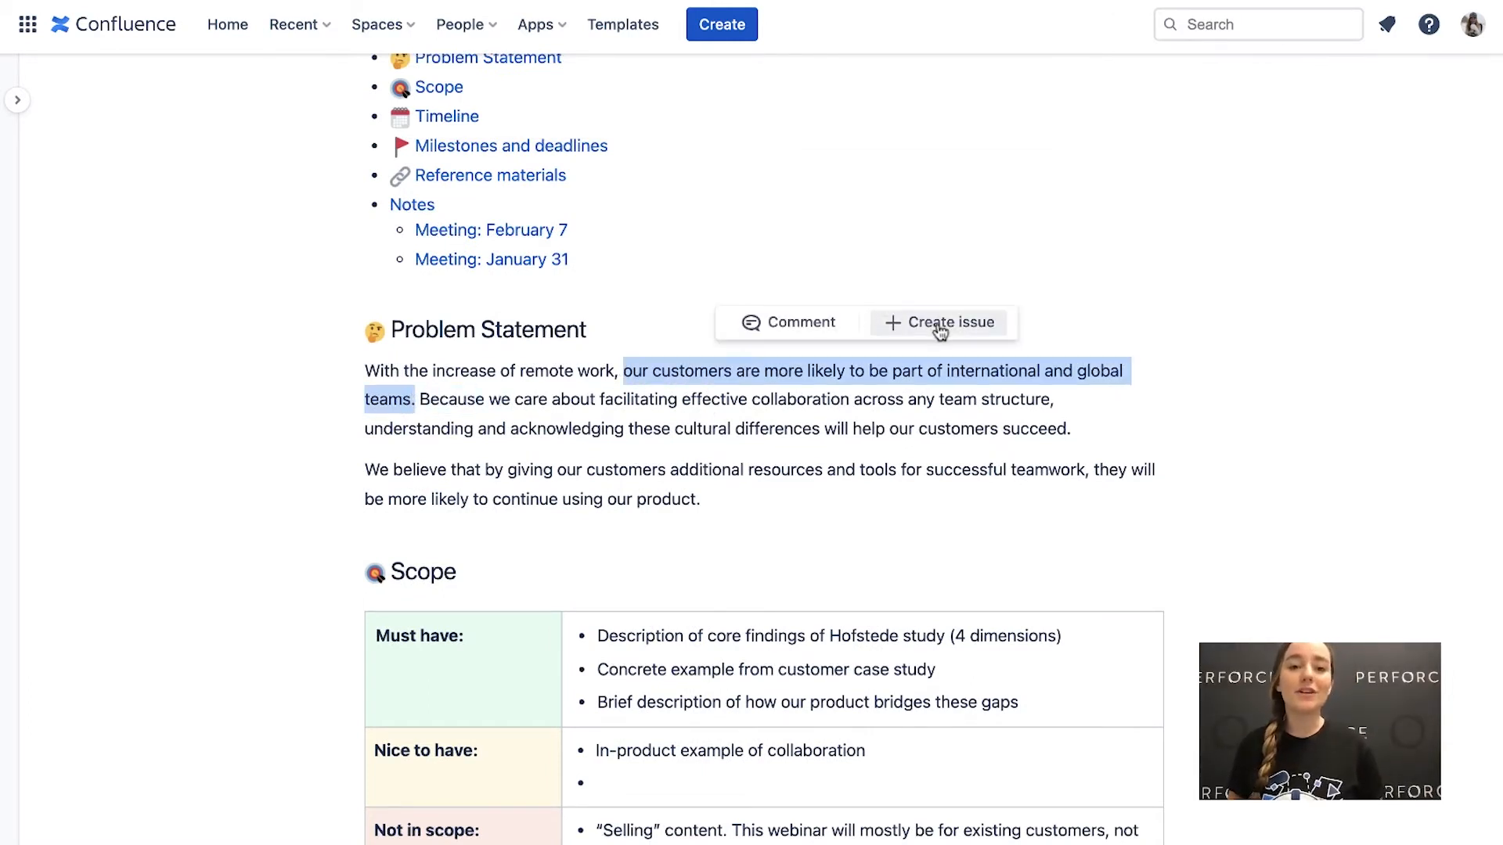
{"action": "left_click", "coordinate": [796, 328]}
{"action": "type", "text": "D"}
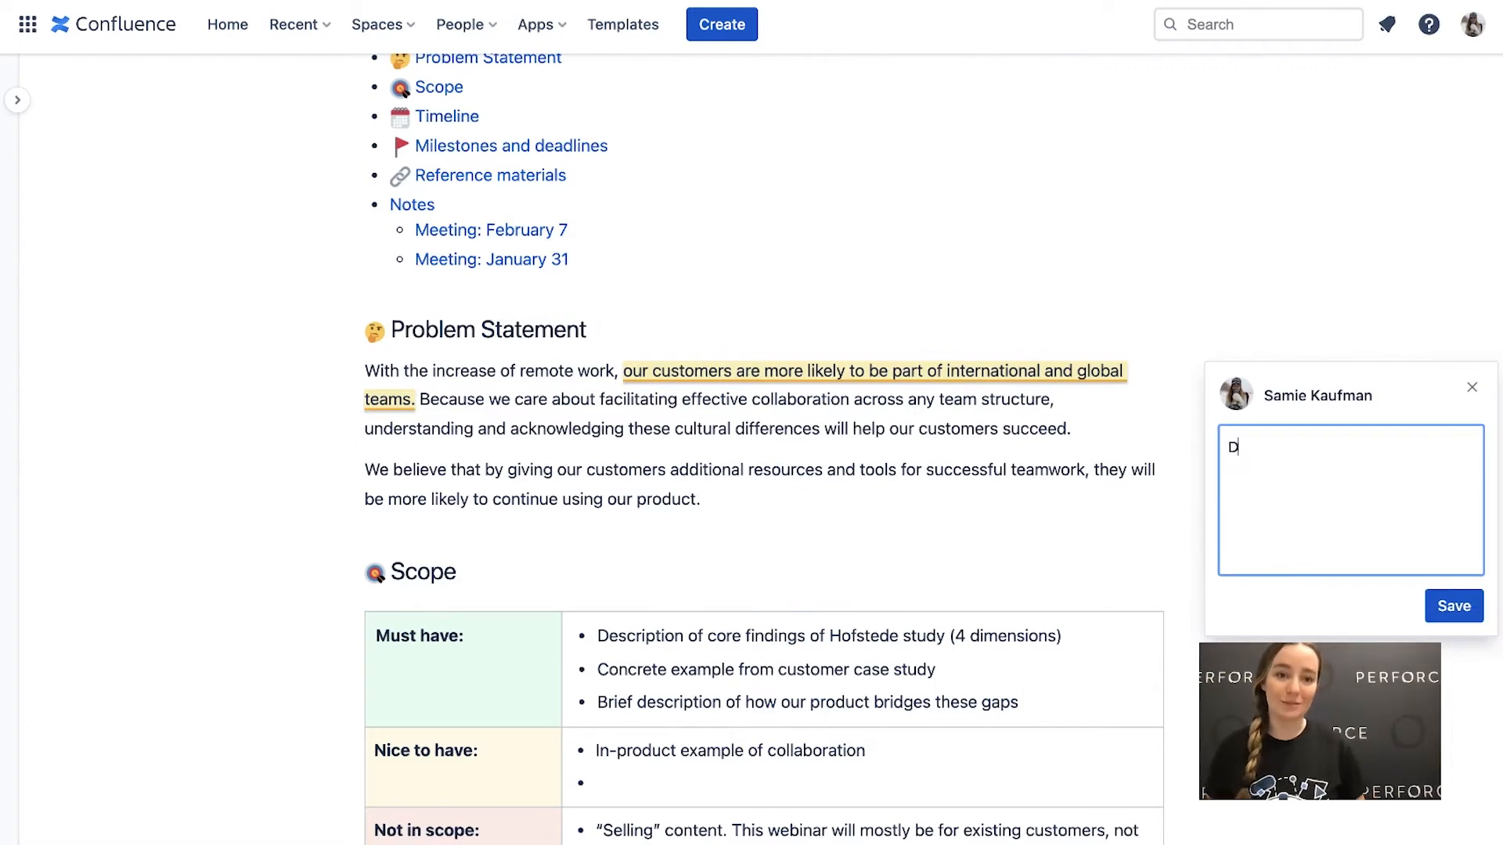
{"action": "type", "text": "o we have a stat"}
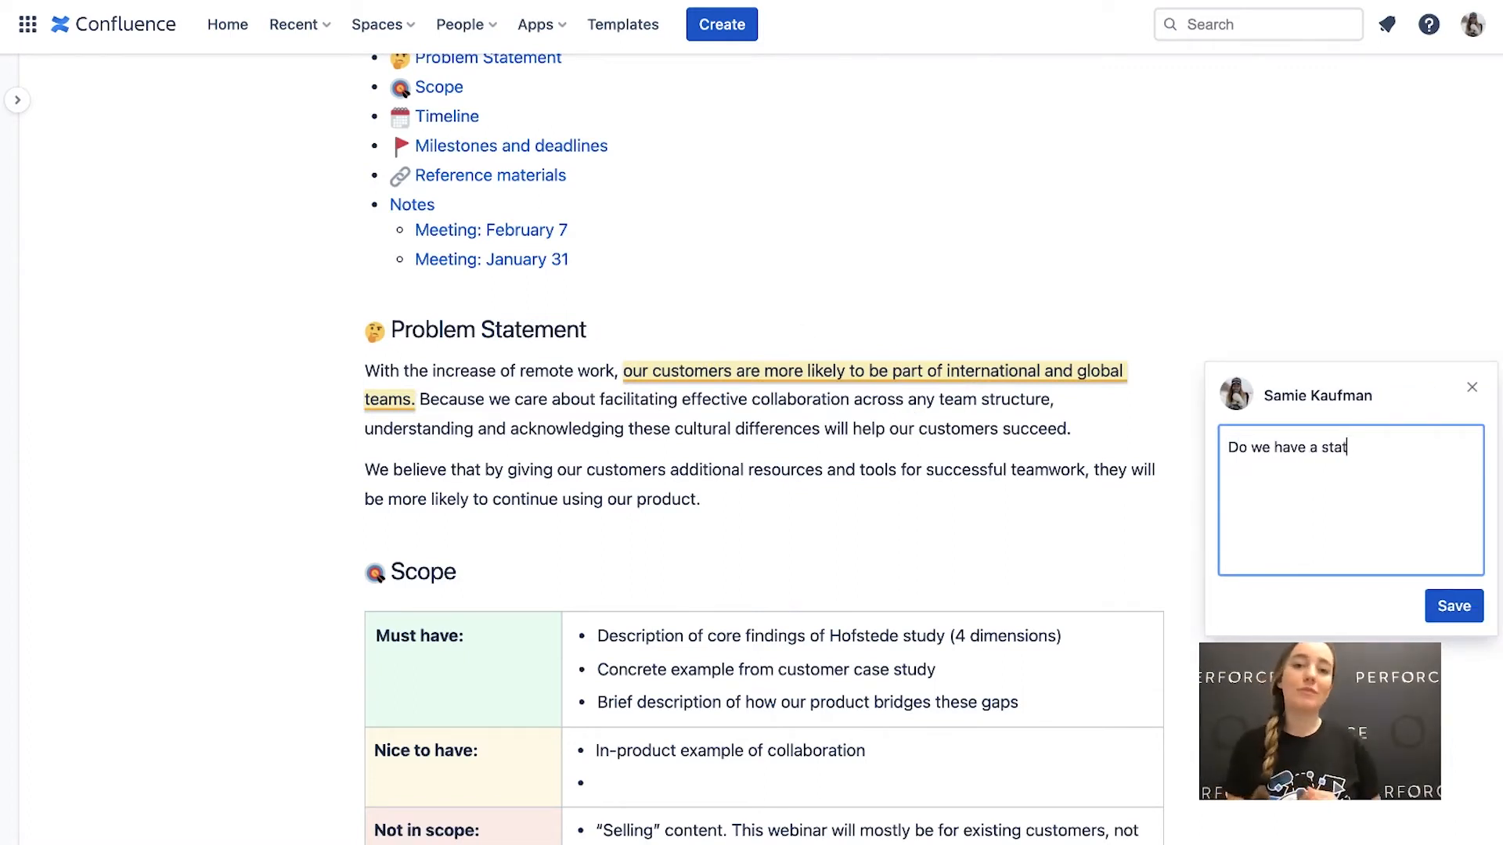
{"action": "type", "text": "istic to use here?"}
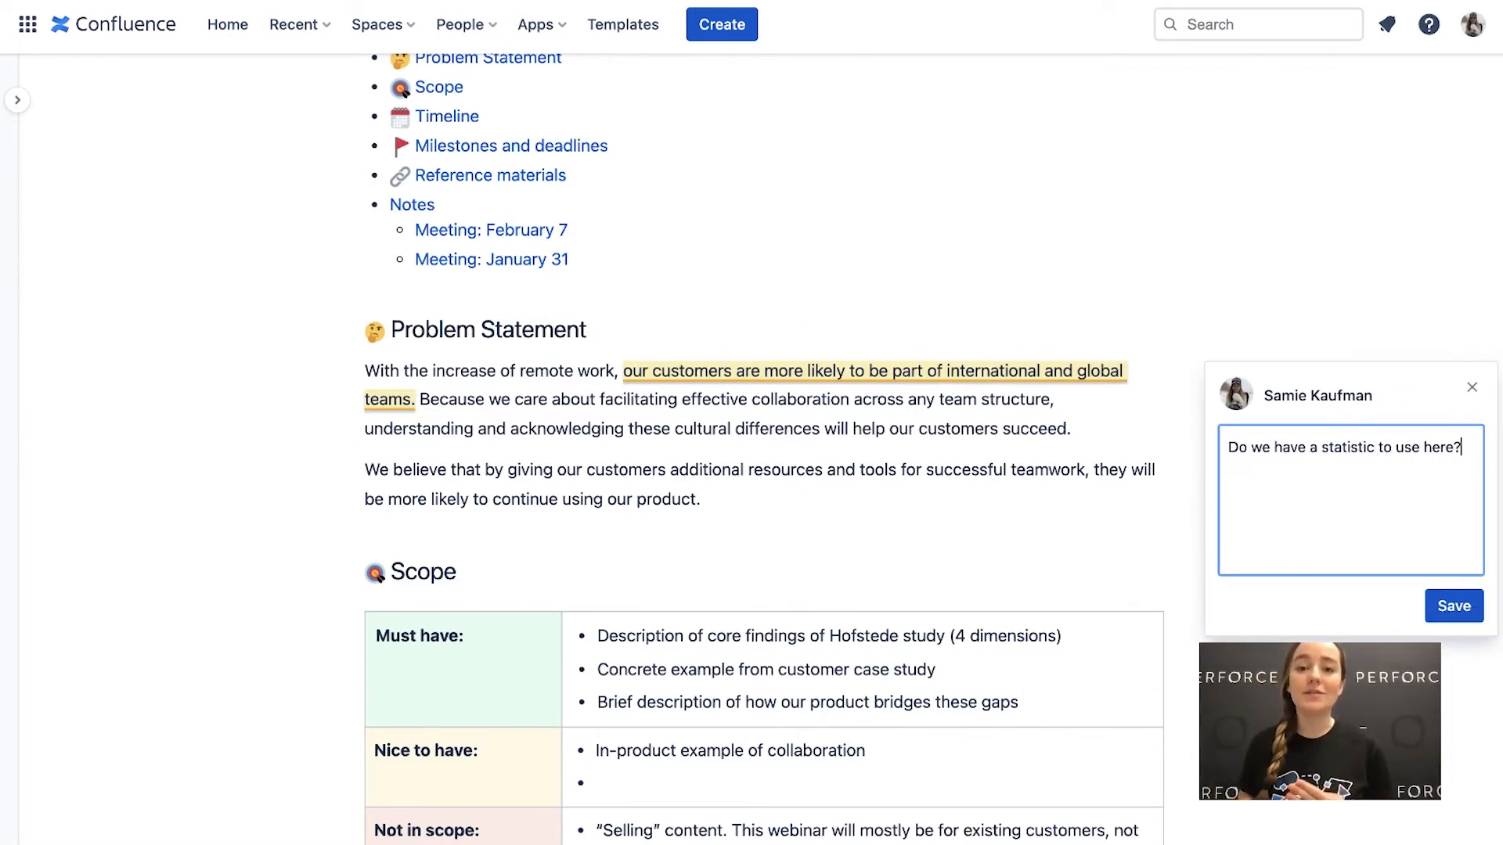
{"action": "left_click", "coordinate": [1453, 606]}
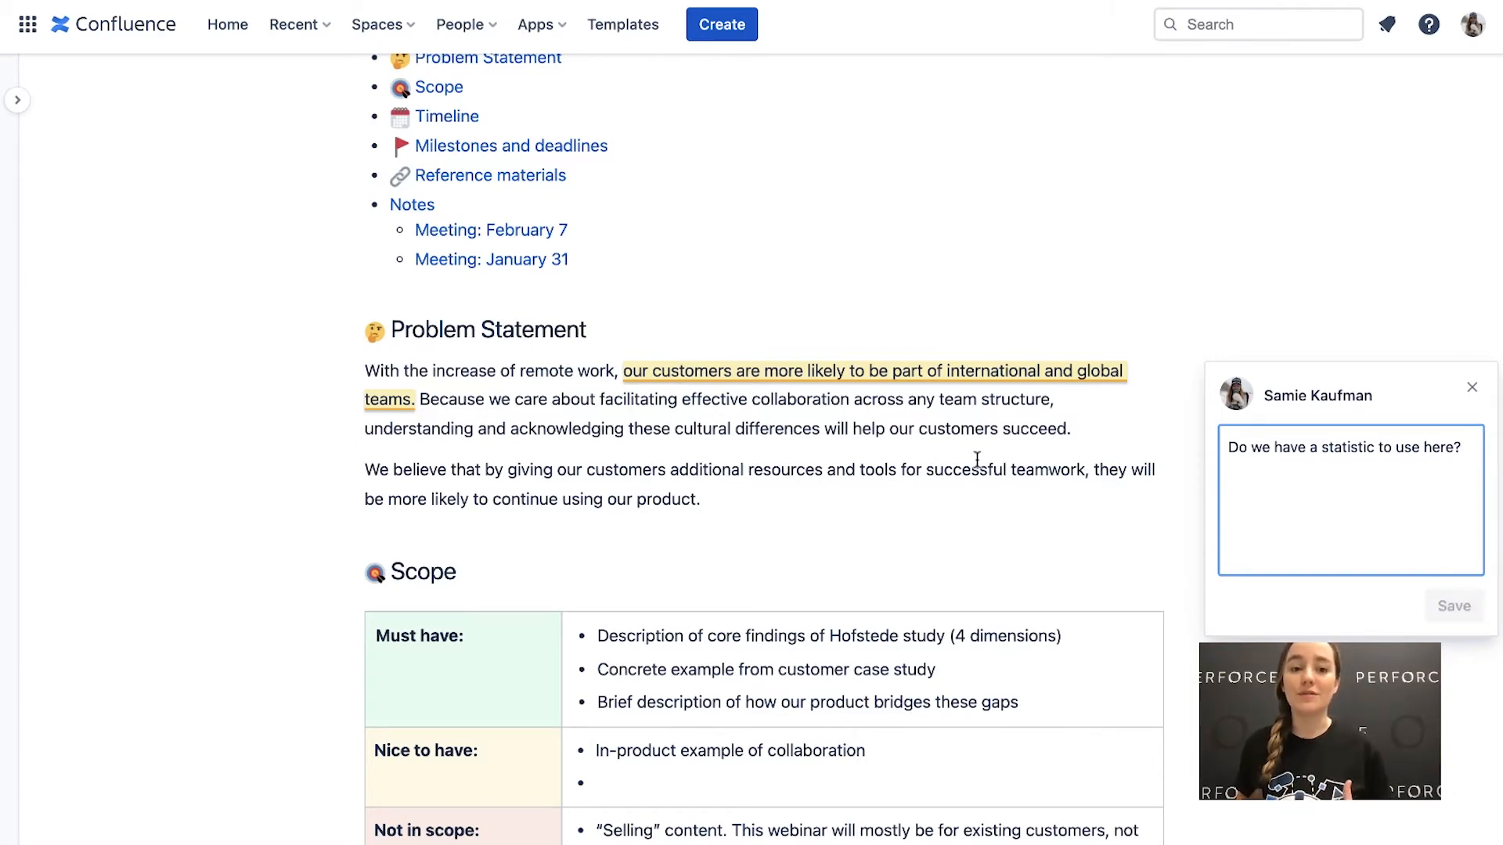
{"action": "left_click", "coordinate": [1474, 386]}
Step: Open the page for editing and insert an empty line after the University network sentence in the Meeting: February 7 notes
{"action": "scroll", "coordinate": [995, 477], "scroll_direction": "up", "scroll_amount": 2}
{"action": "scroll", "coordinate": [995, 476], "scroll_direction": "down", "scroll_amount": 5}
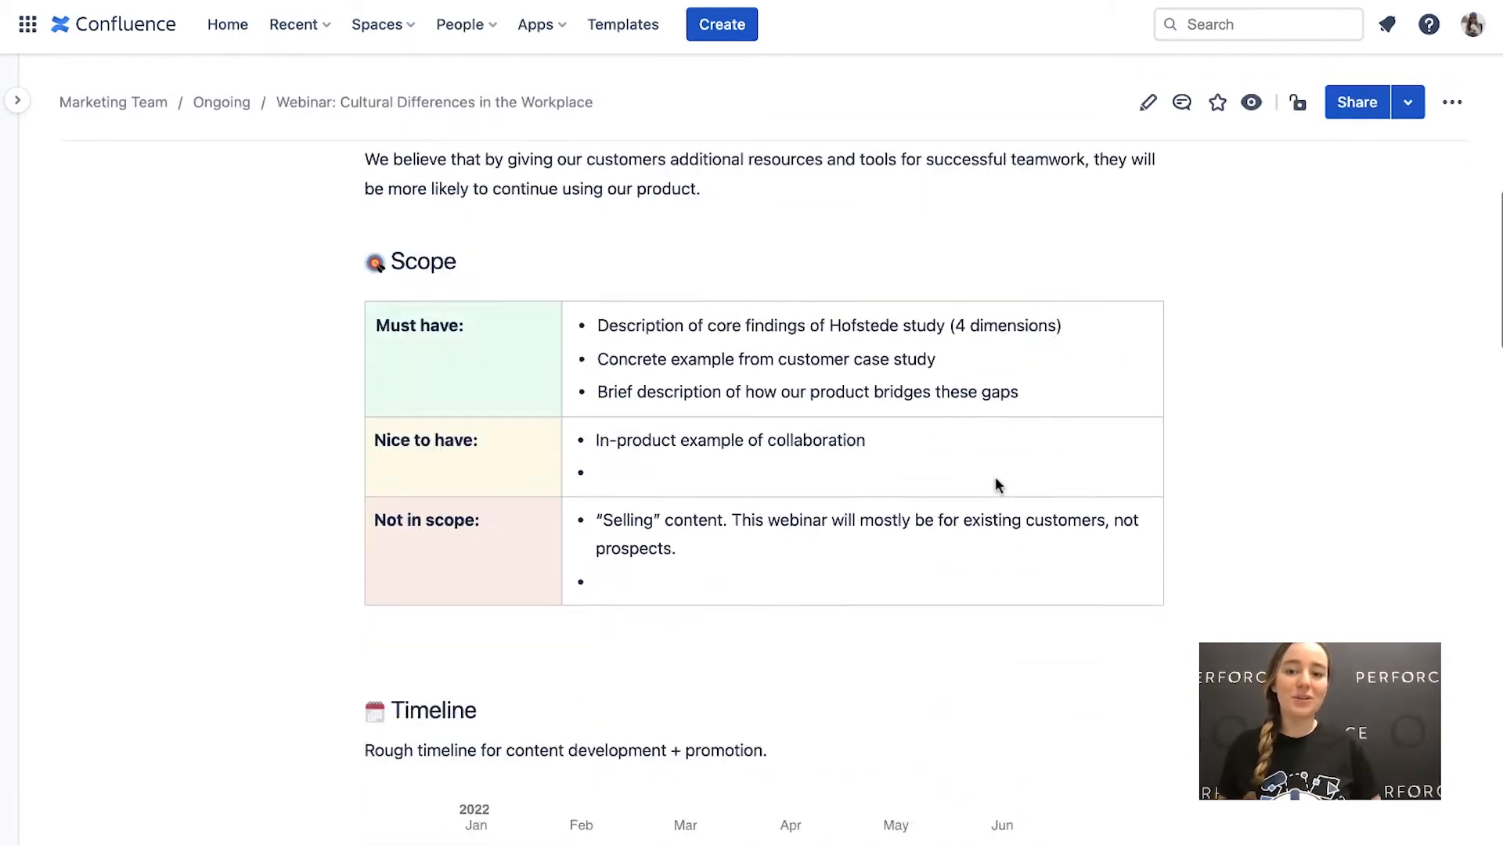
{"action": "scroll", "coordinate": [995, 477], "scroll_direction": "down", "scroll_amount": 5}
{"action": "scroll", "coordinate": [994, 477], "scroll_direction": "up", "scroll_amount": 10}
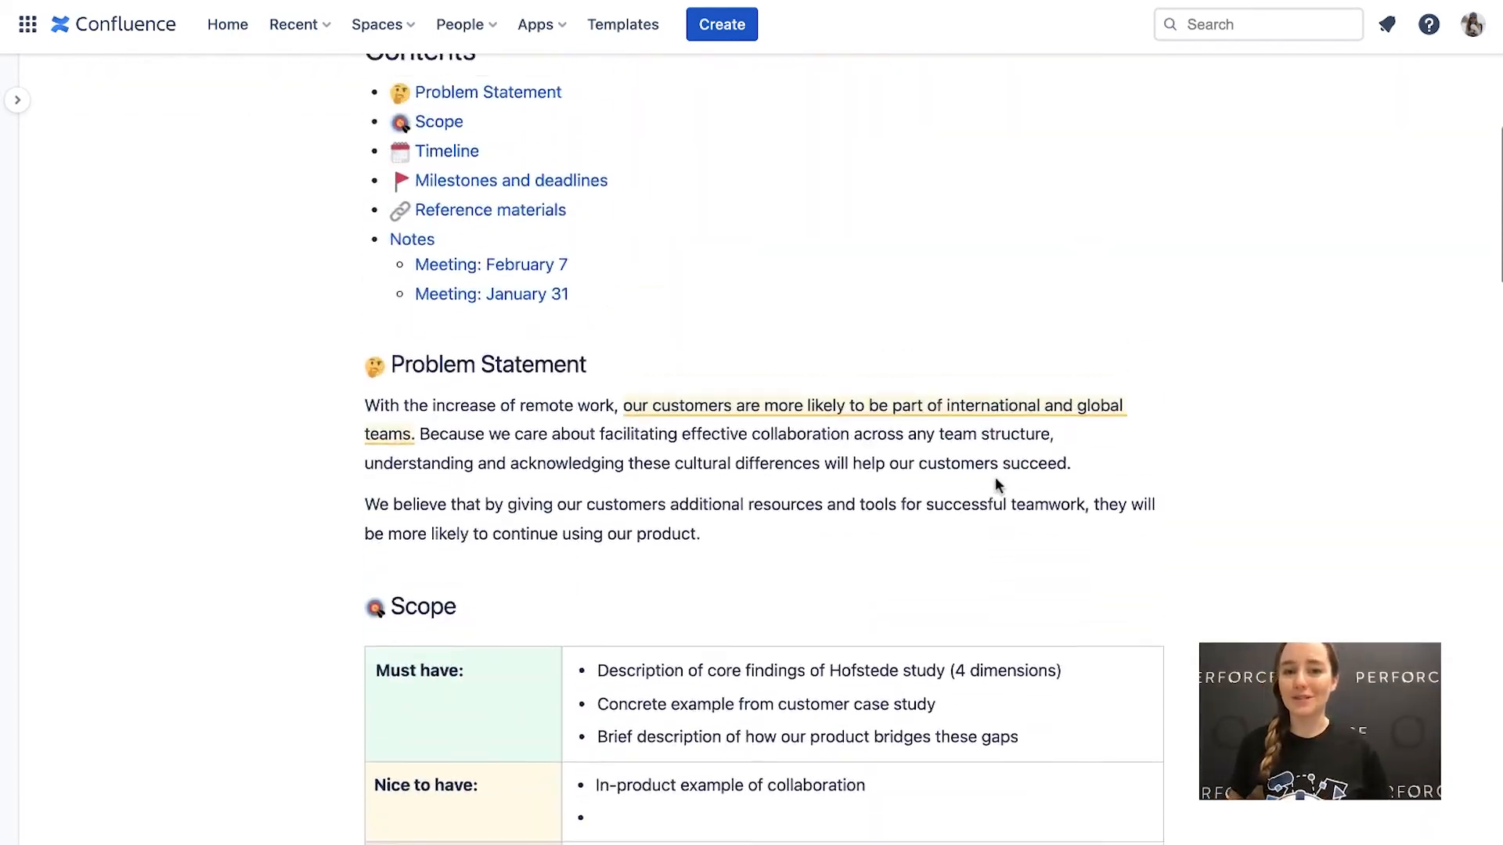
{"action": "scroll", "coordinate": [995, 477], "scroll_direction": "up", "scroll_amount": 10}
{"action": "left_click", "coordinate": [1156, 118]}
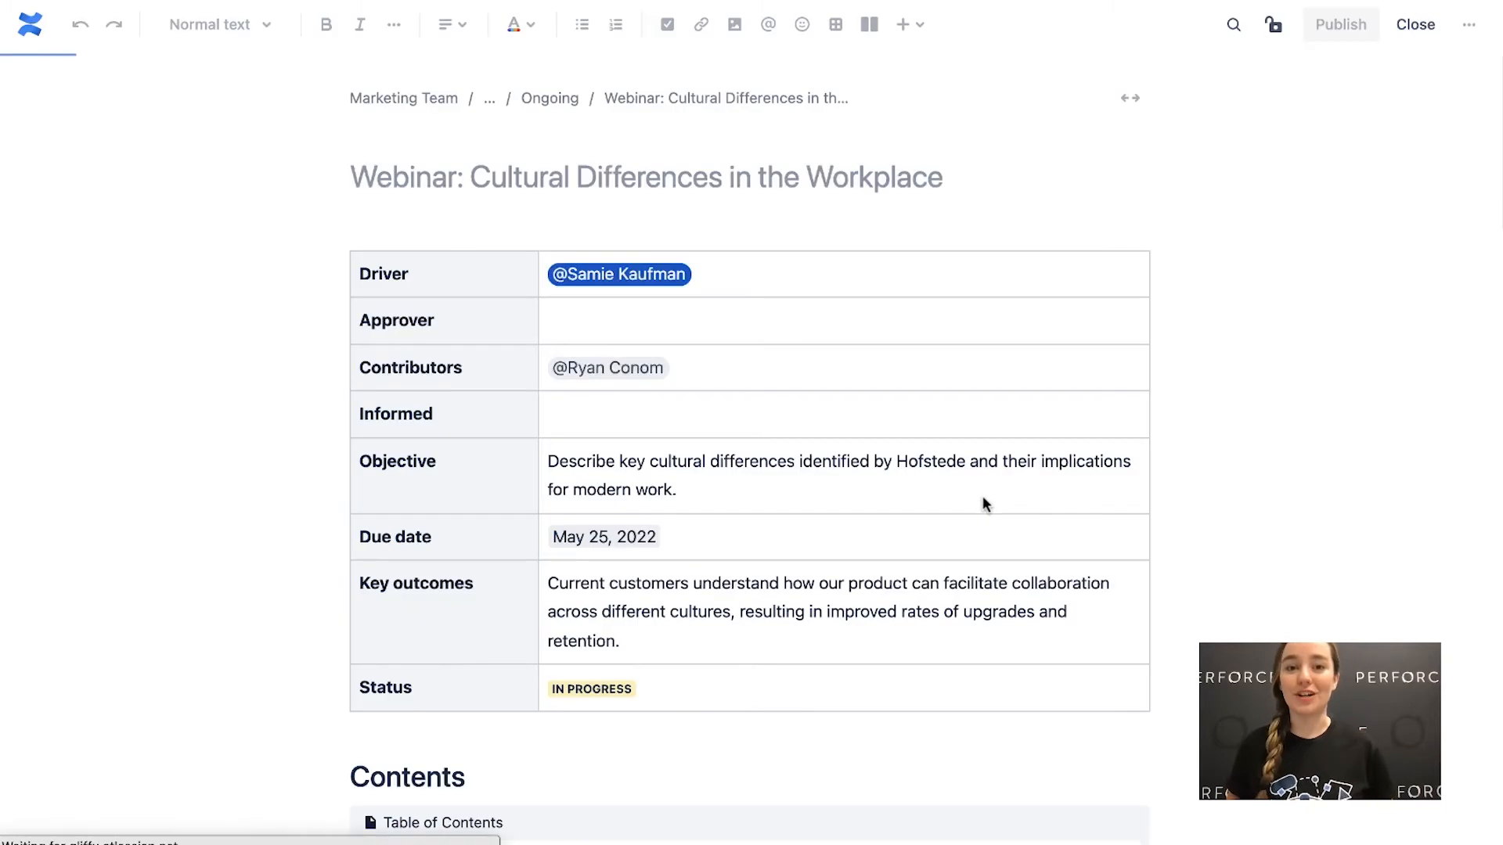
{"action": "scroll", "coordinate": [986, 503], "scroll_direction": "down", "scroll_amount": 15}
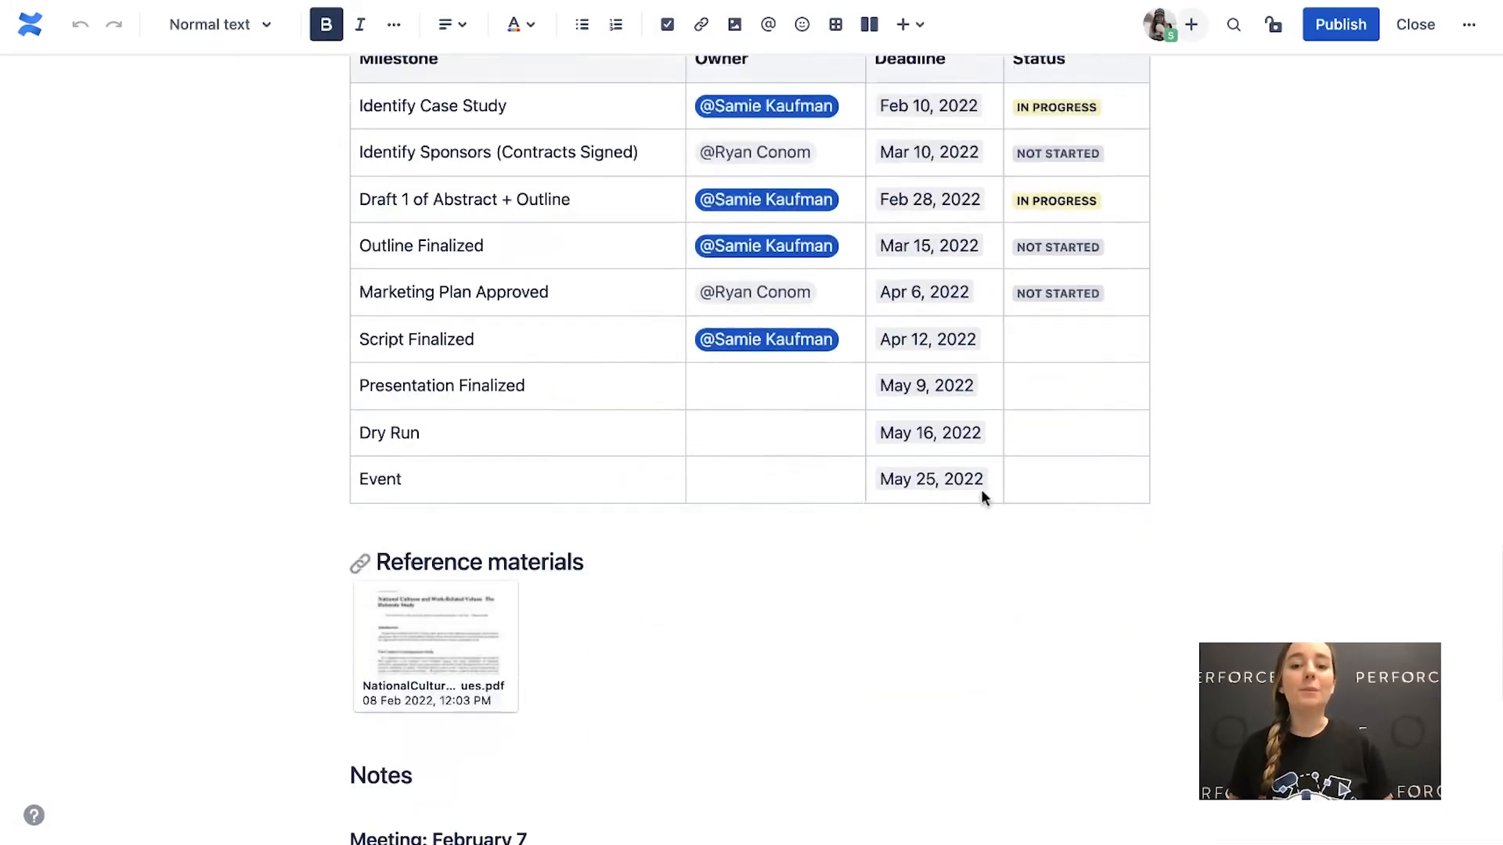
{"action": "scroll", "coordinate": [983, 493], "scroll_direction": "down", "scroll_amount": 8}
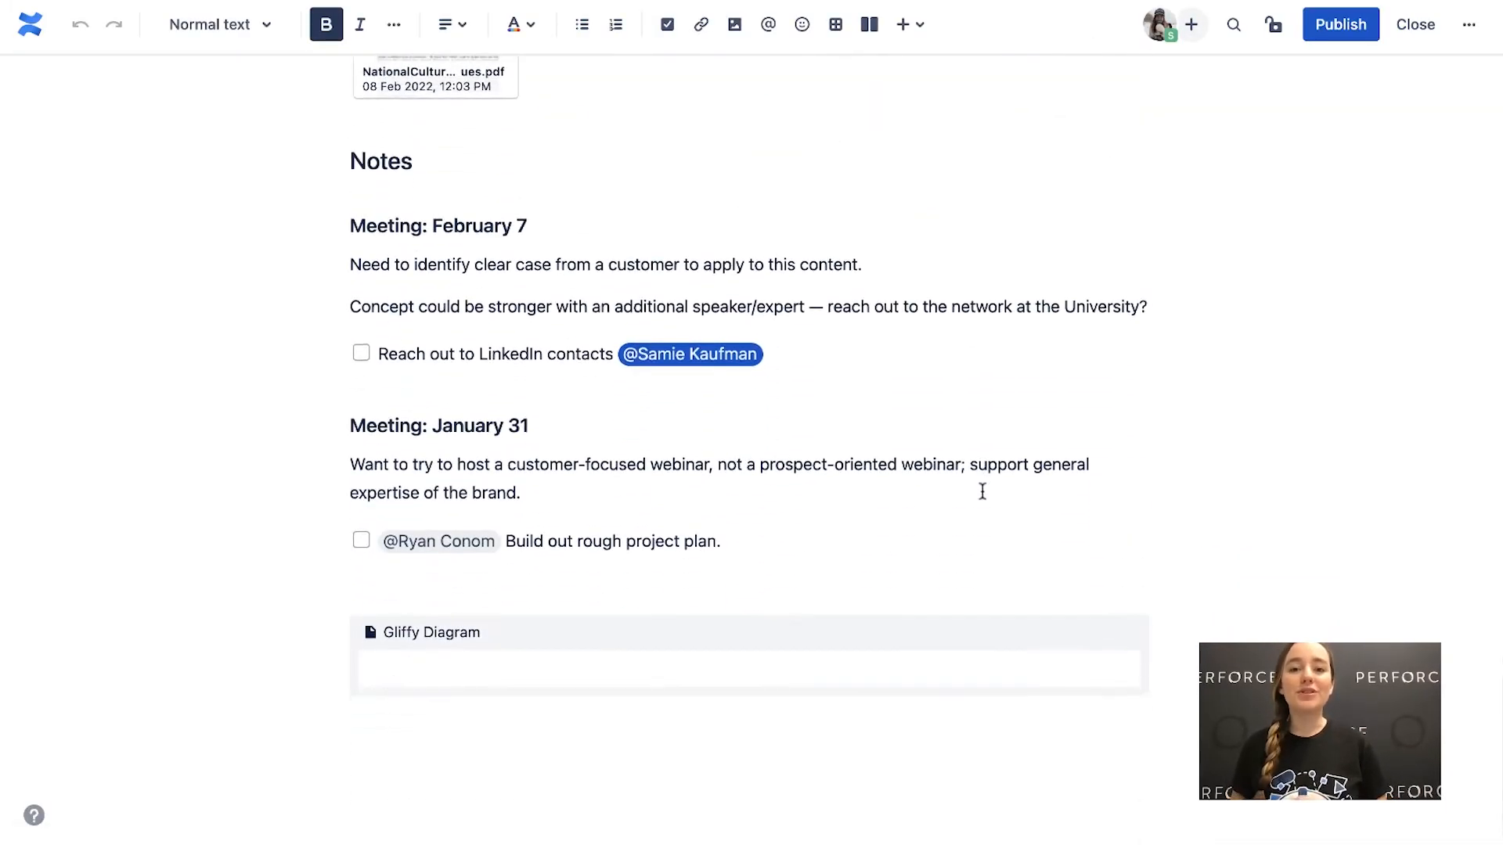
{"action": "left_click", "coordinate": [1152, 310]}
{"action": "key", "text": "Return"}
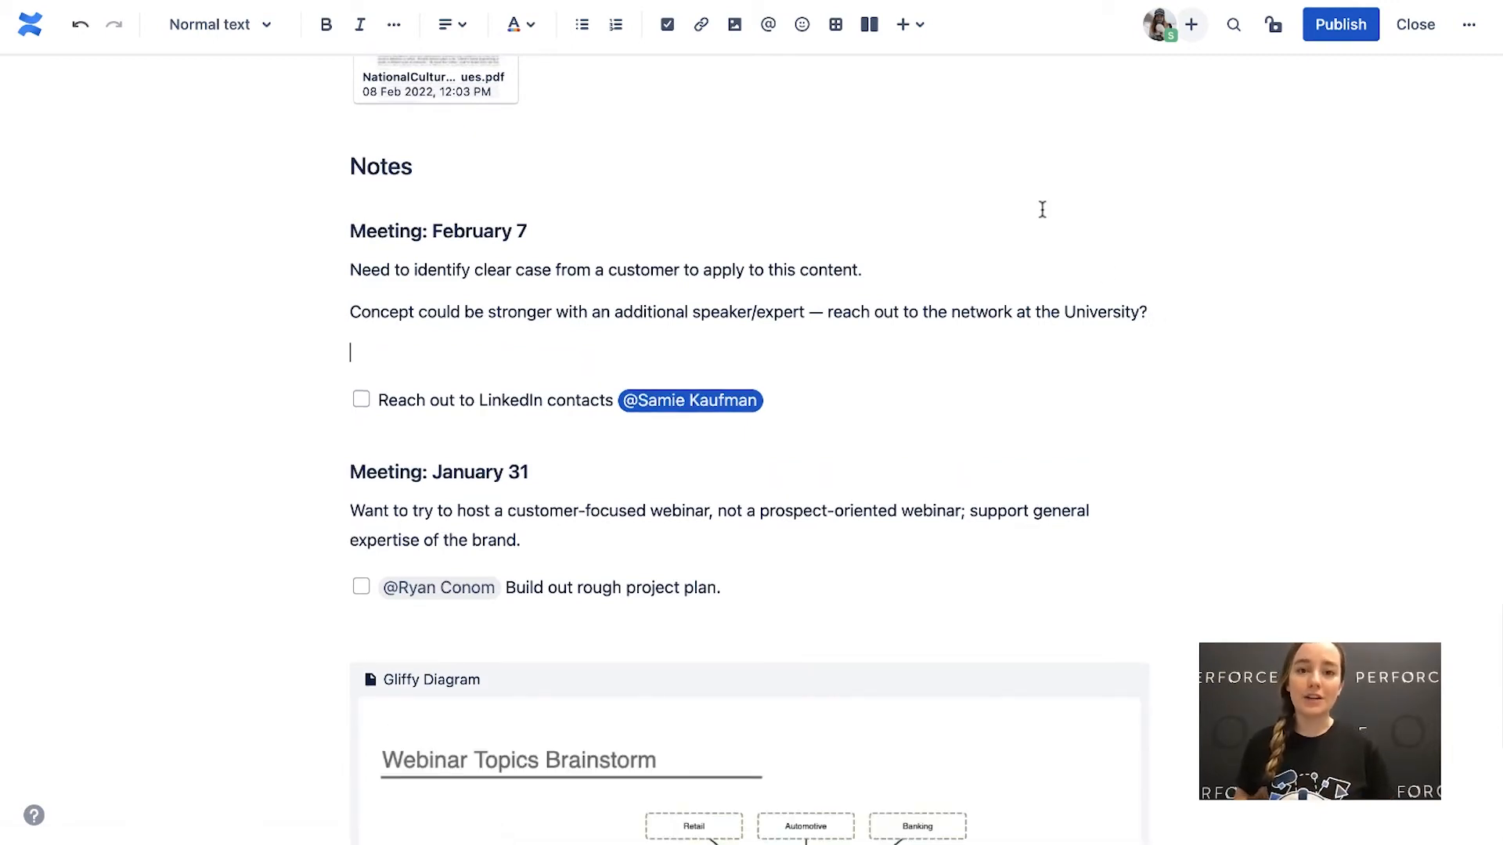
Step: Search the insertable elements for "file" on the empty line and clear the search text without inserting an element
{"action": "scroll", "coordinate": [1041, 209], "scroll_direction": "down", "scroll_amount": 2}
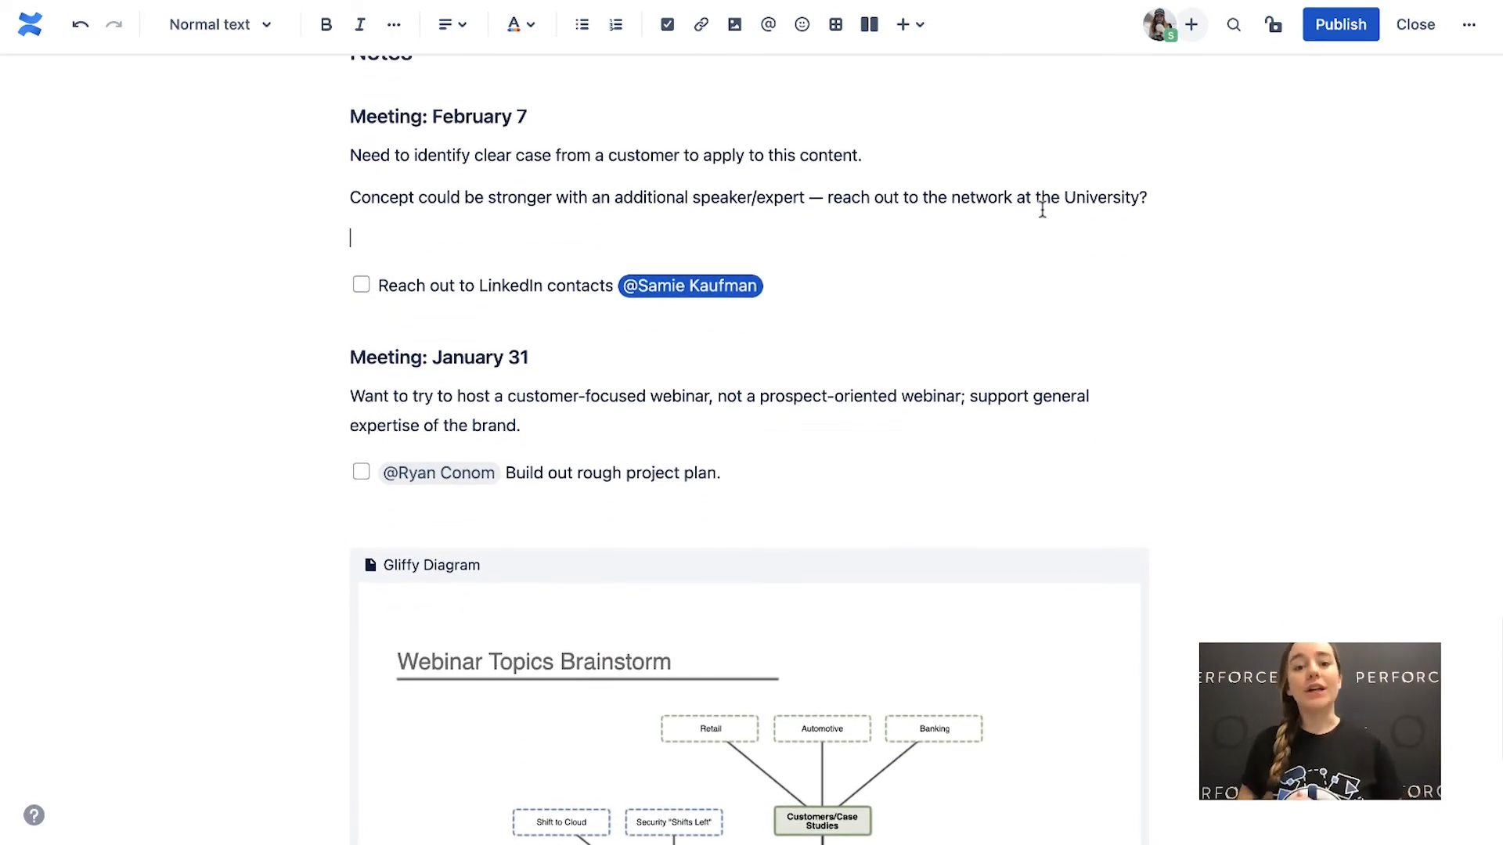
{"action": "type", "text": "/"}
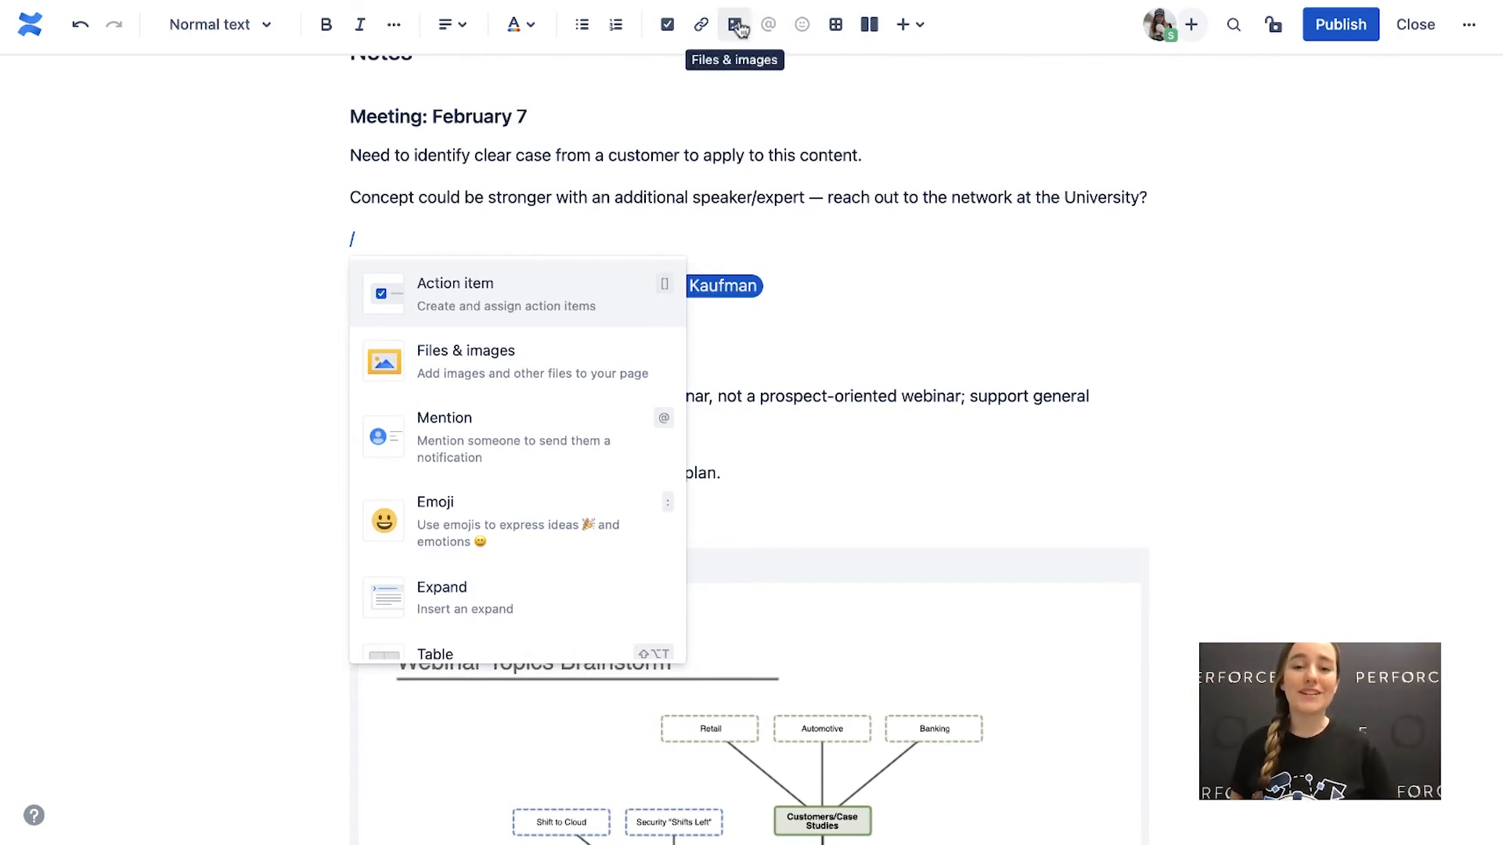
{"action": "type", "text": "file"}
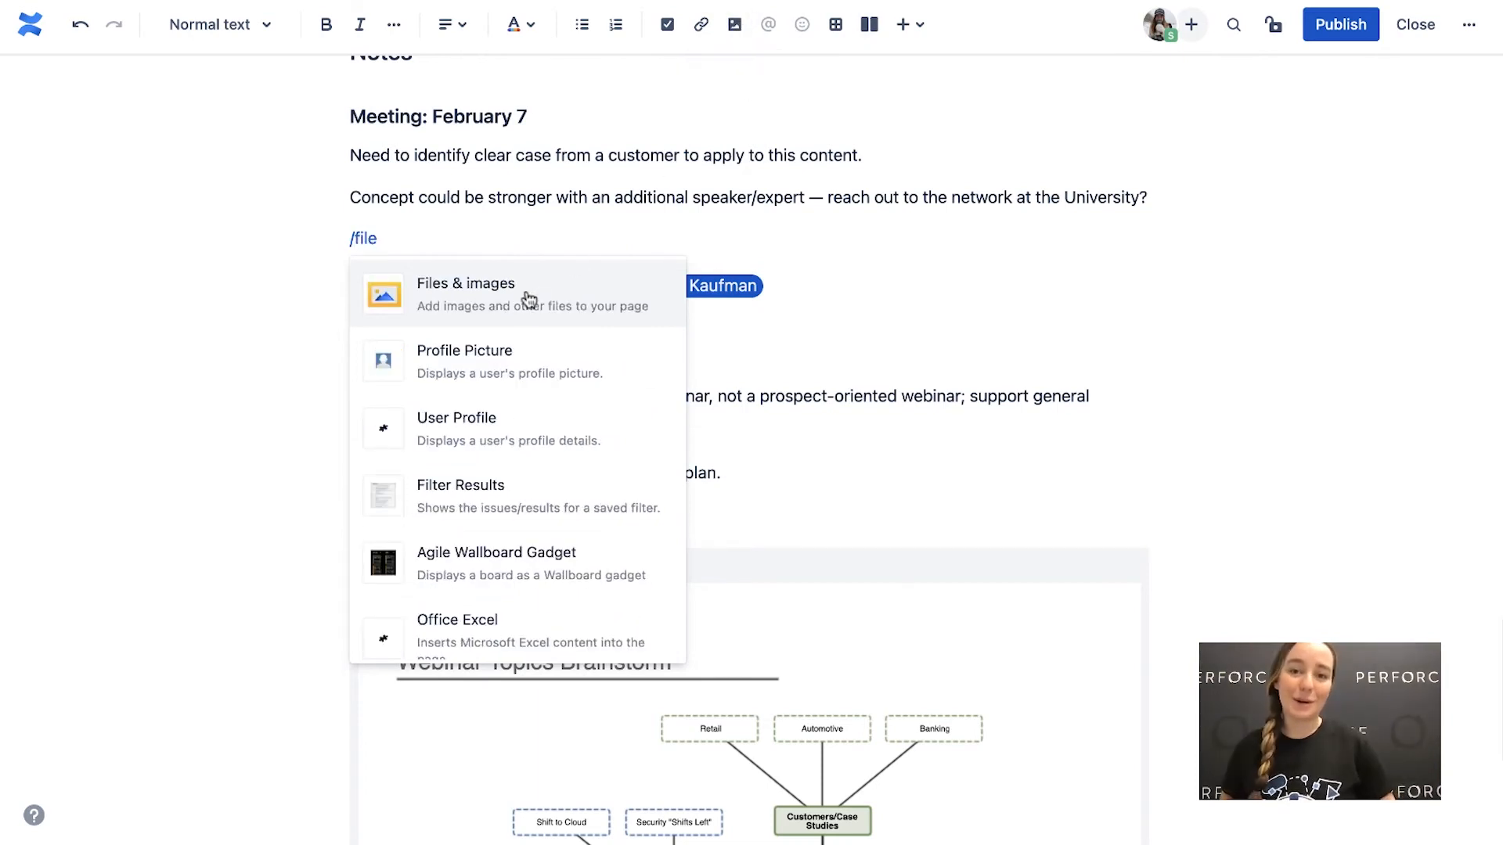
{"action": "key", "text": "BackSpace"}
{"action": "key", "text": "BackSpace"}
{"action": "key", "text": "BackSpace"}
{"action": "key", "text": "BackSpace"}
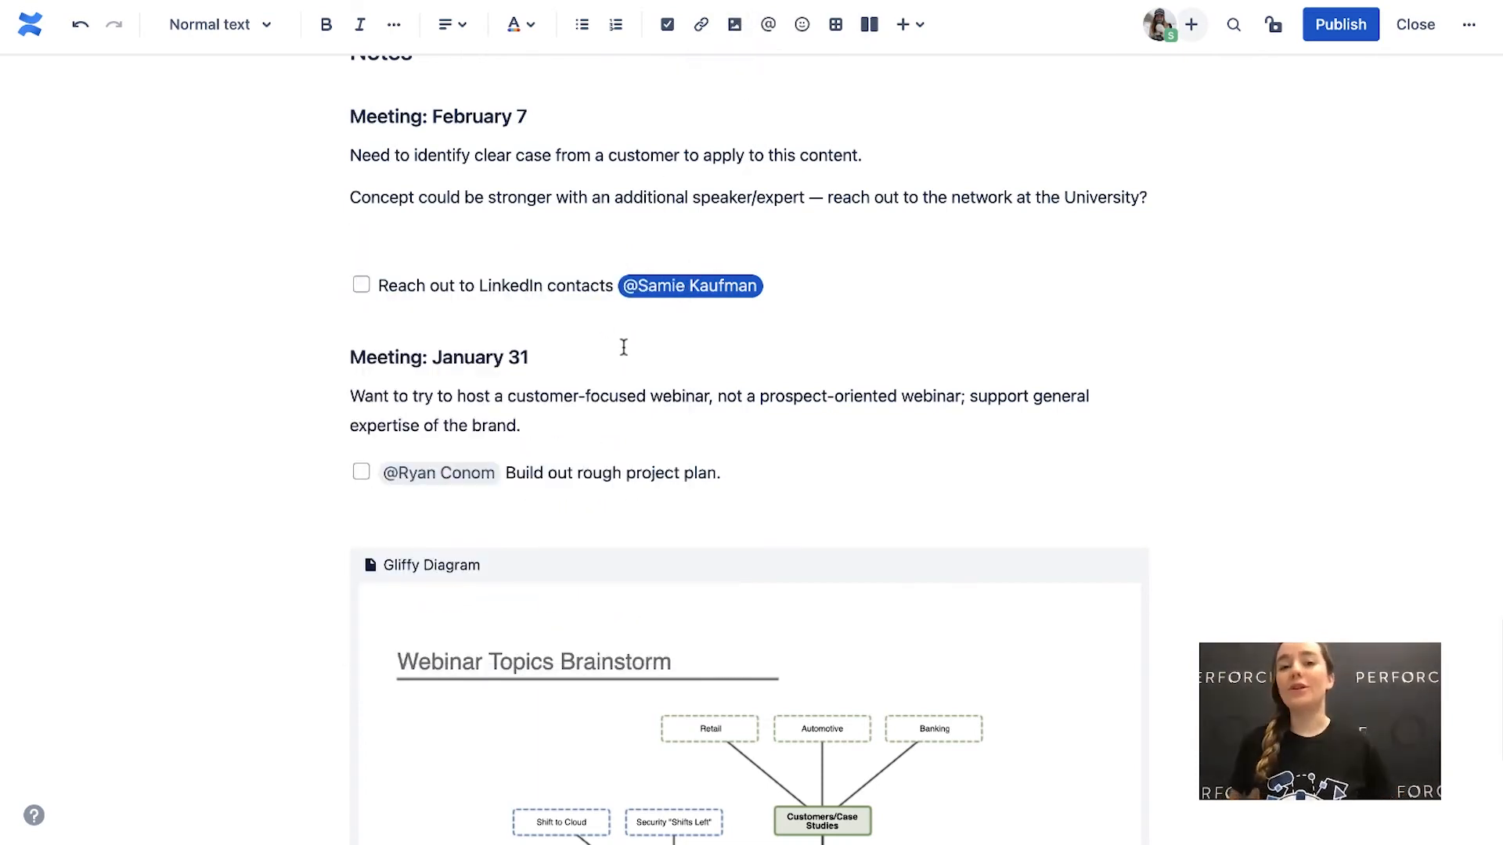
Step: Review the Webinar Topics Brainstorm diagram and the meeting notes in the draft, and publish the page
{"action": "scroll", "coordinate": [763, 262], "scroll_direction": "down", "scroll_amount": 6}
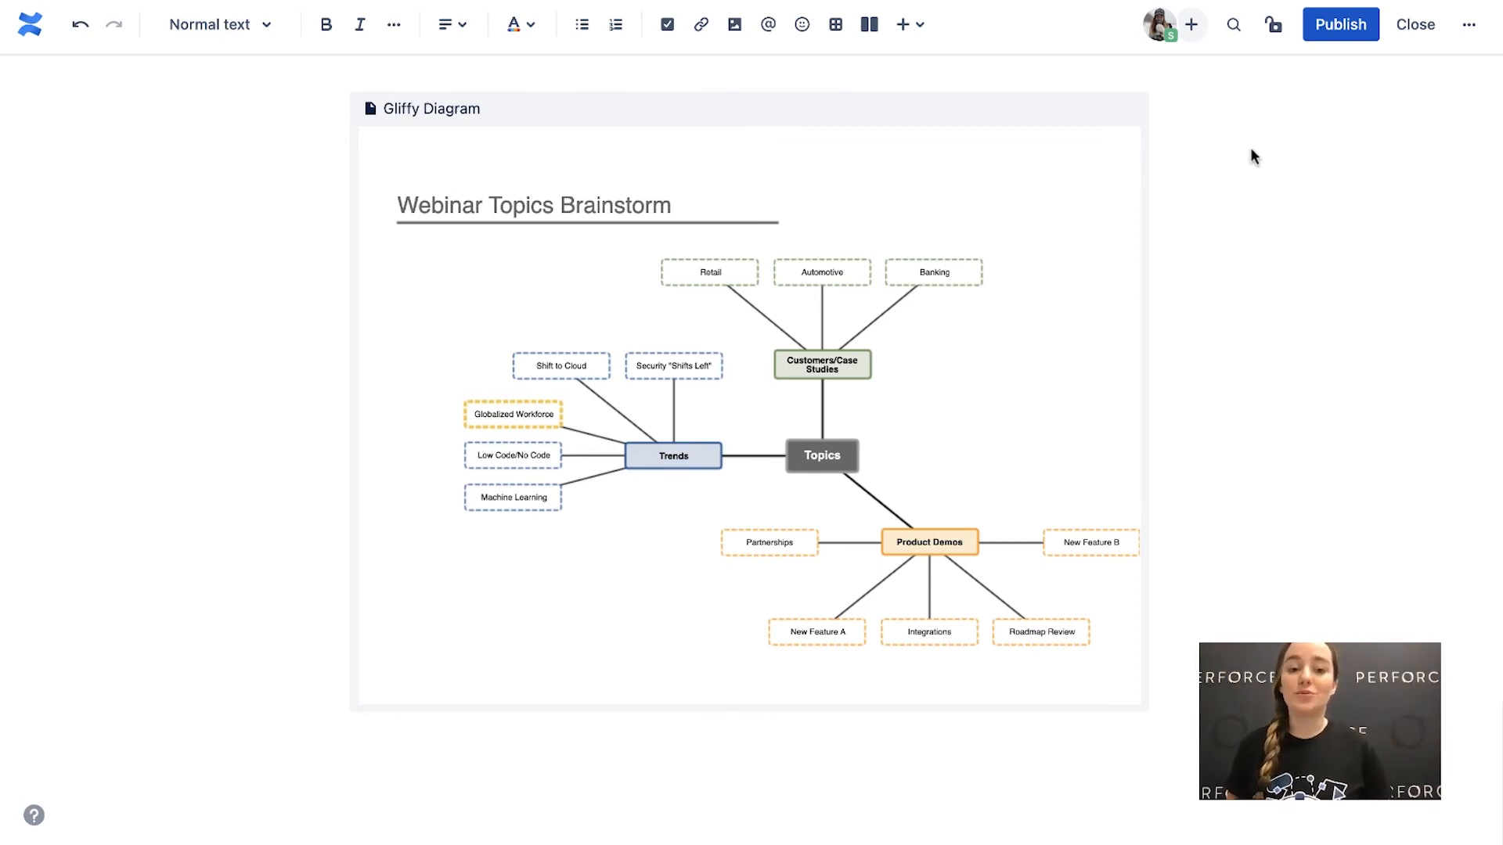
{"action": "scroll", "coordinate": [1251, 148], "scroll_direction": "up", "scroll_amount": 8}
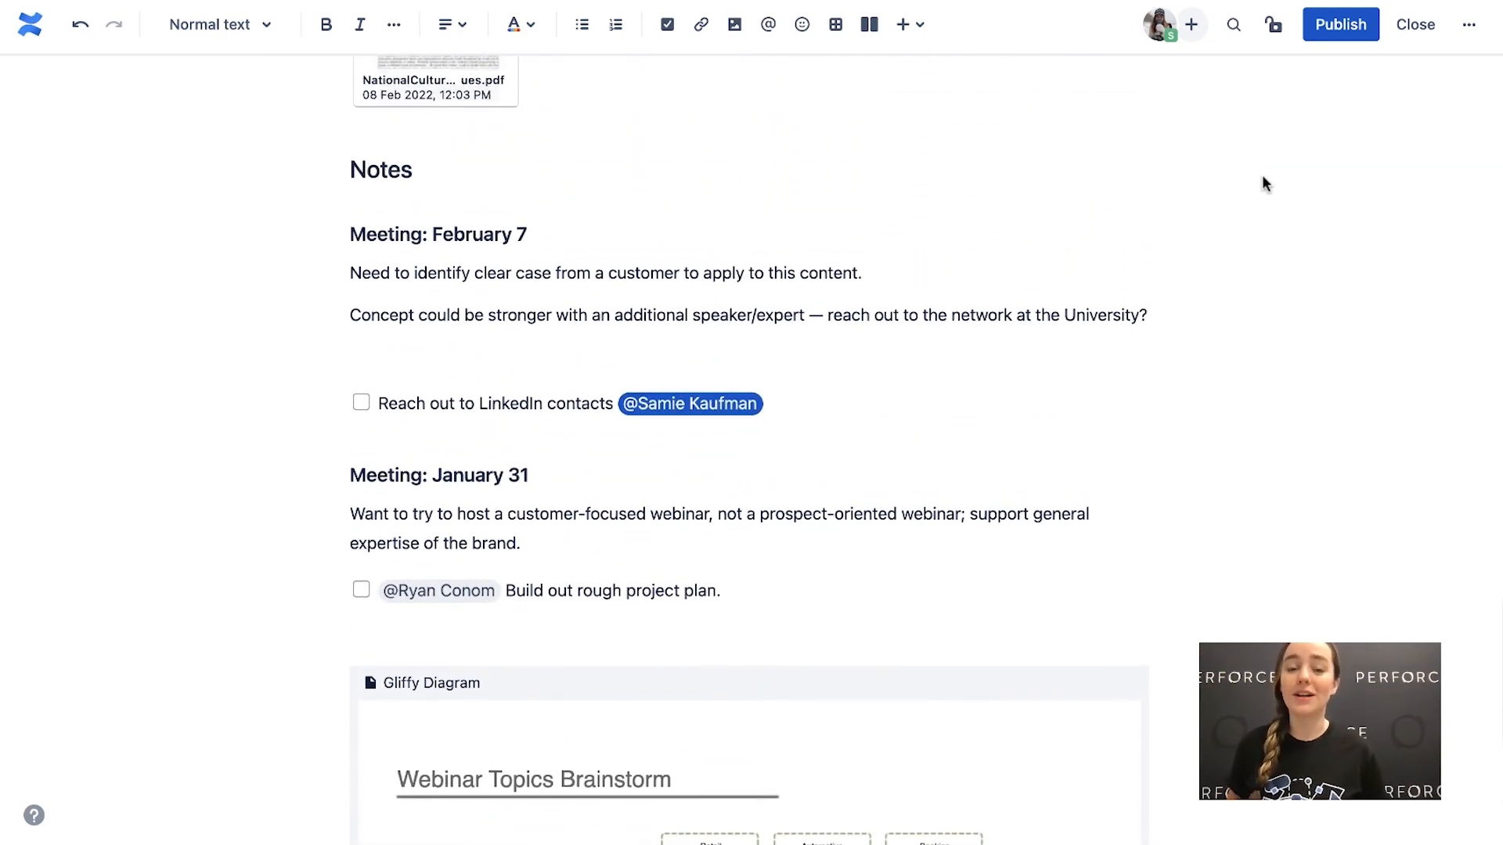
{"action": "left_click", "coordinate": [1344, 26]}
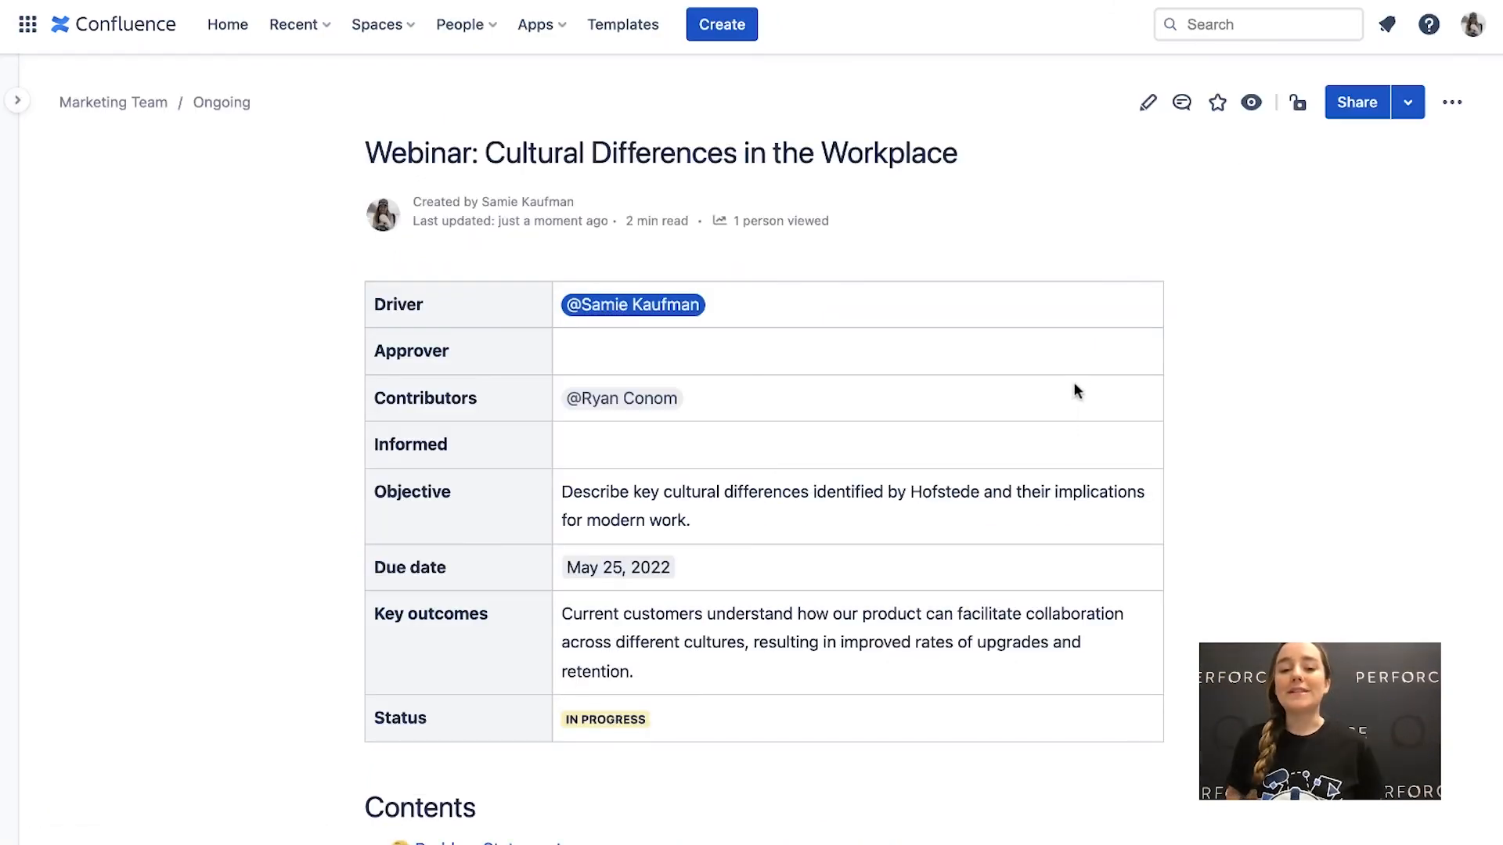
{"action": "scroll", "coordinate": [1082, 372], "scroll_direction": "down", "scroll_amount": 2}
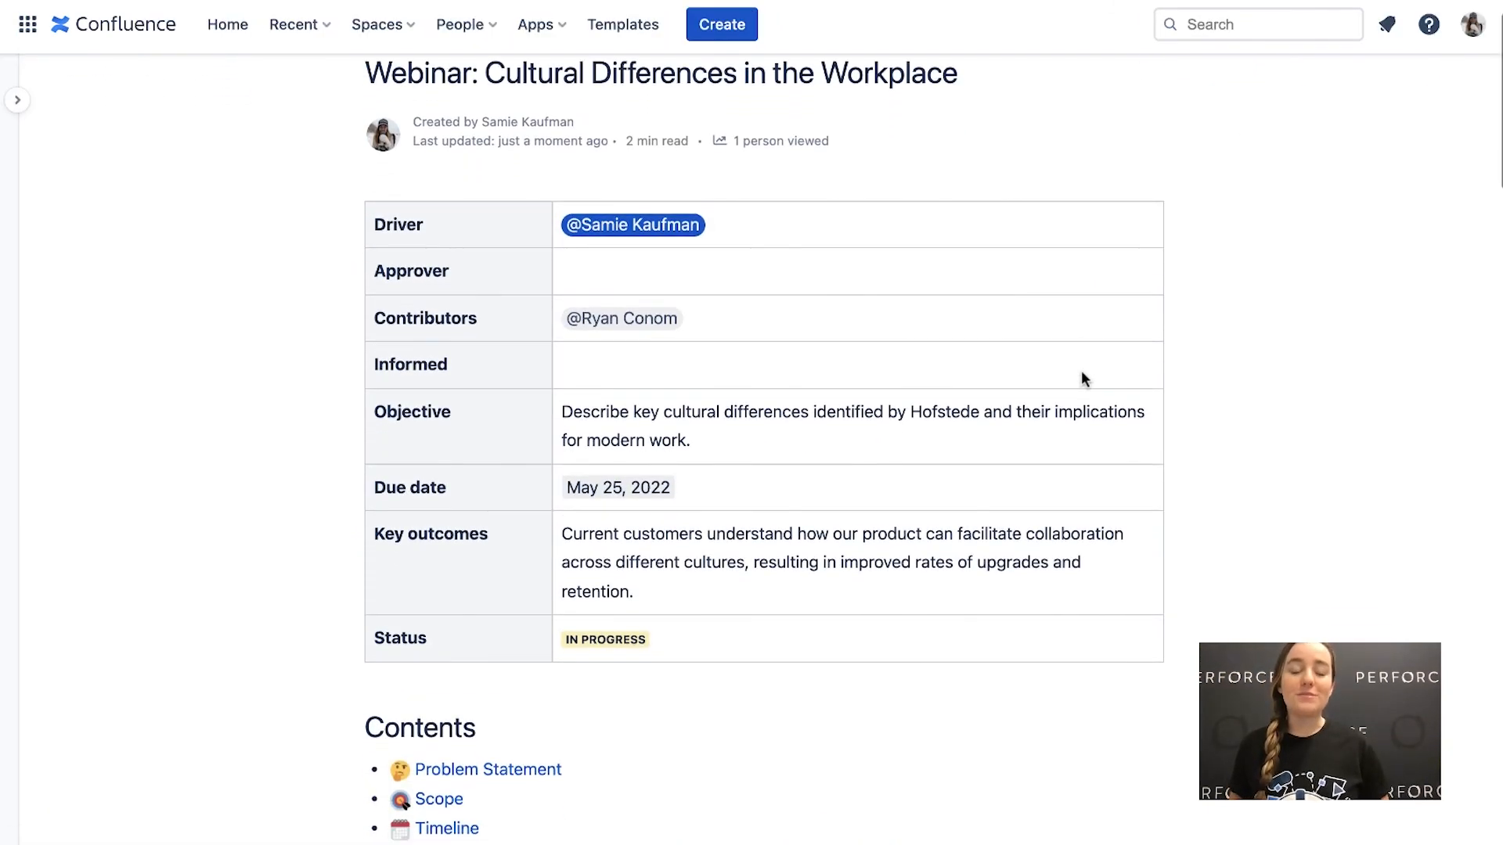